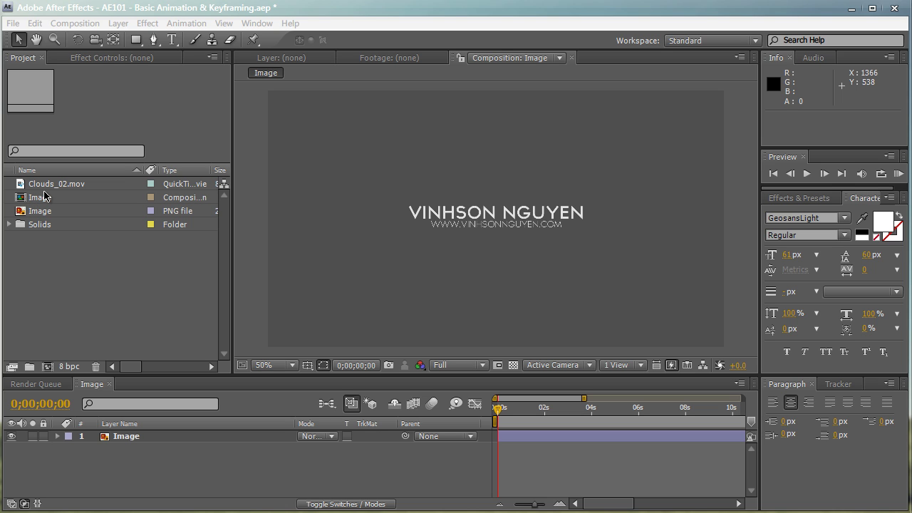
- Build a 960 x 540, 23.976 fps Clouds_02 composition from the Clouds_02.mov footage
drag(42, 184, 46, 368)
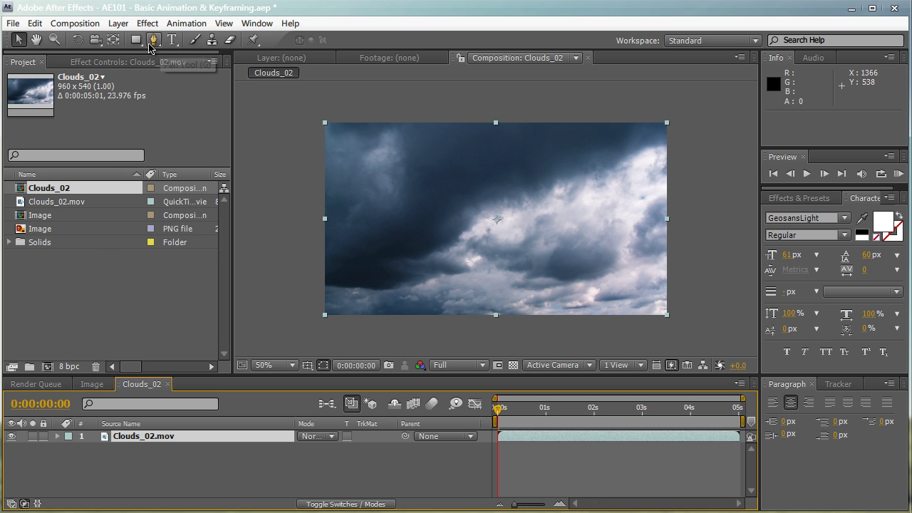
- Add a new text layer reading 'TEXT 01' to the composition
click(118, 26)
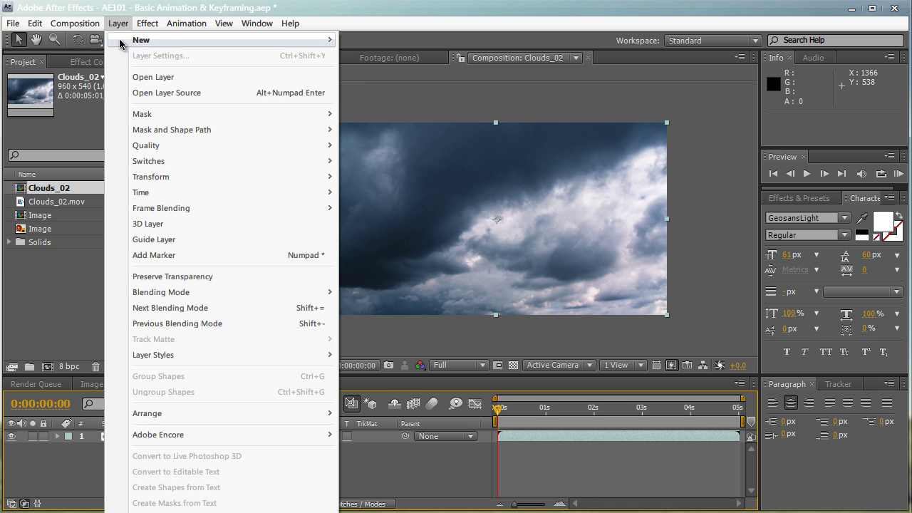
mouse_move(274, 44)
click(360, 40)
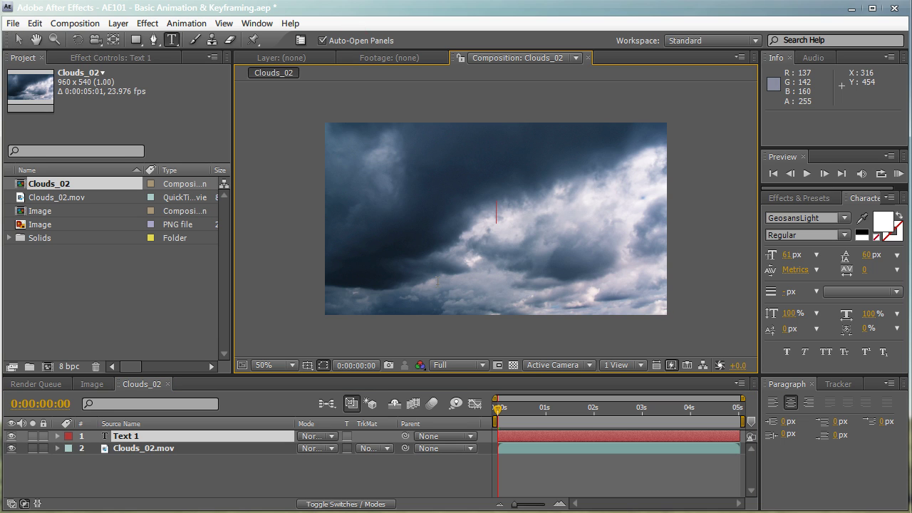
text(TEXT 01)
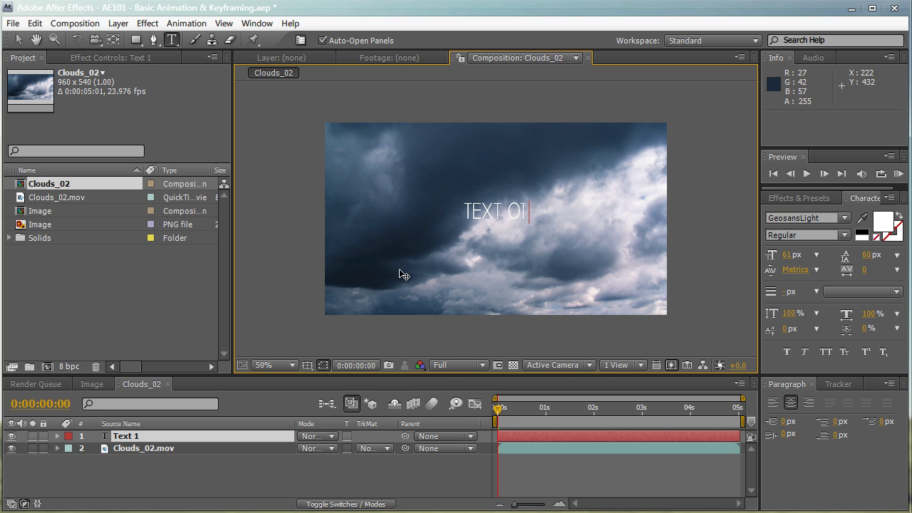
click(18, 41)
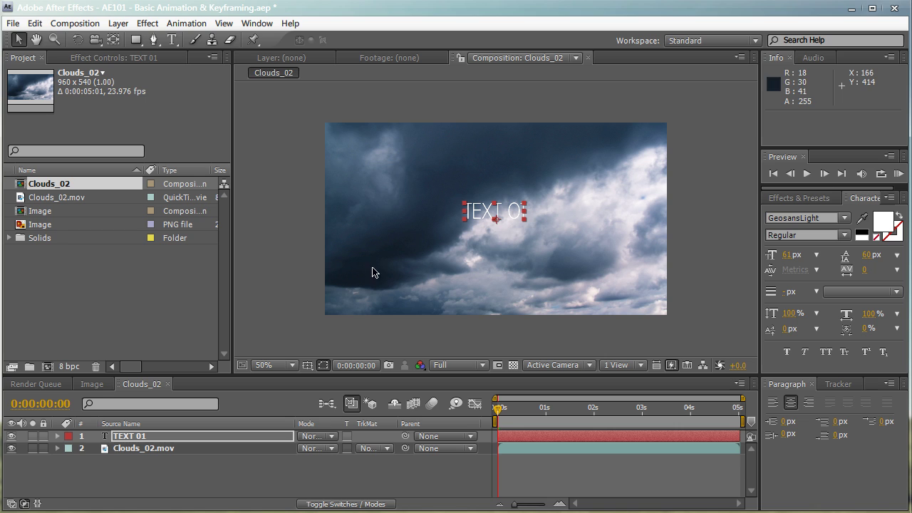
- Move TEXT 01 to the lower-left of the frame and scrub ahead to preview
drag(489, 210, 375, 284)
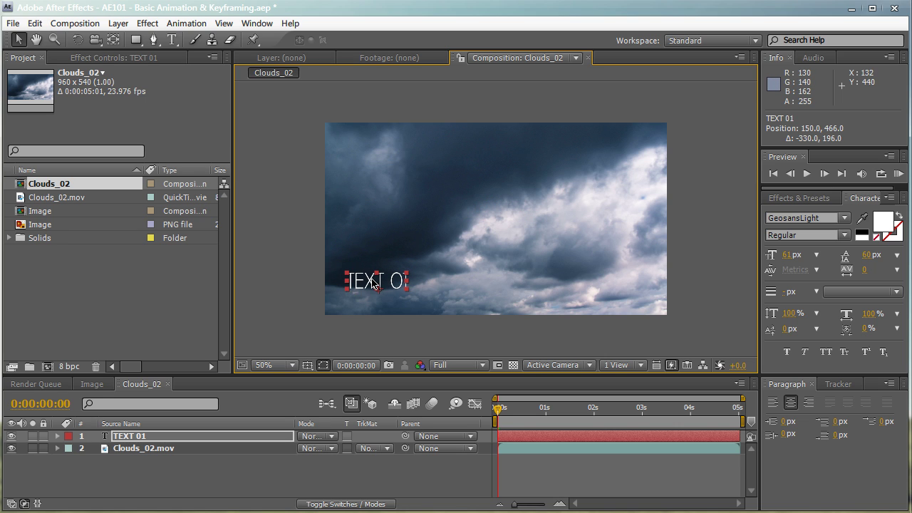
click(289, 258)
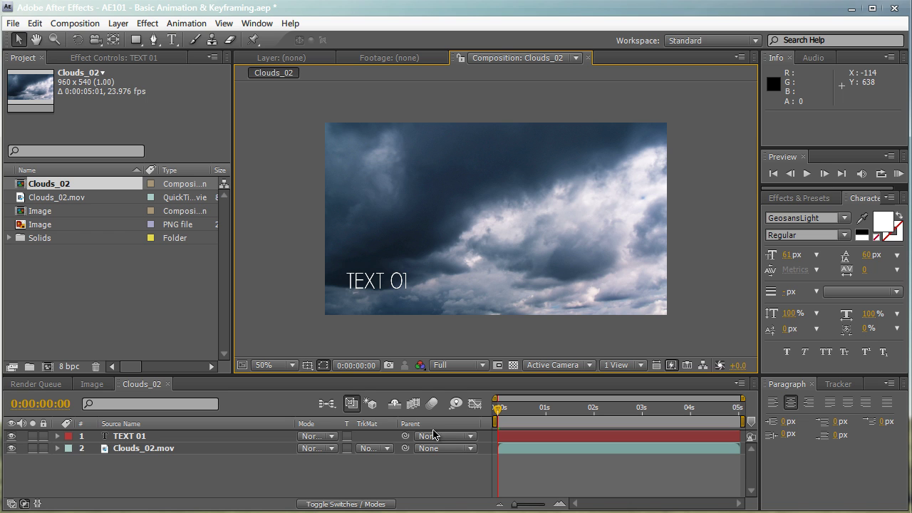
mouse_move(497, 409)
mouse_down()
mouse_move(534, 411)
mouse_move(499, 413)
mouse_up()
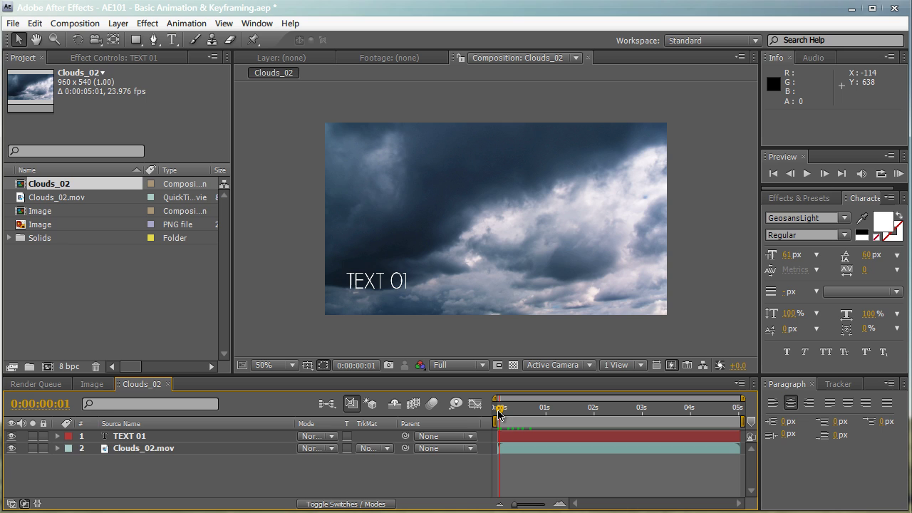
- Show only the TEXT 01 layer's Opacity property in the timeline
click(264, 440)
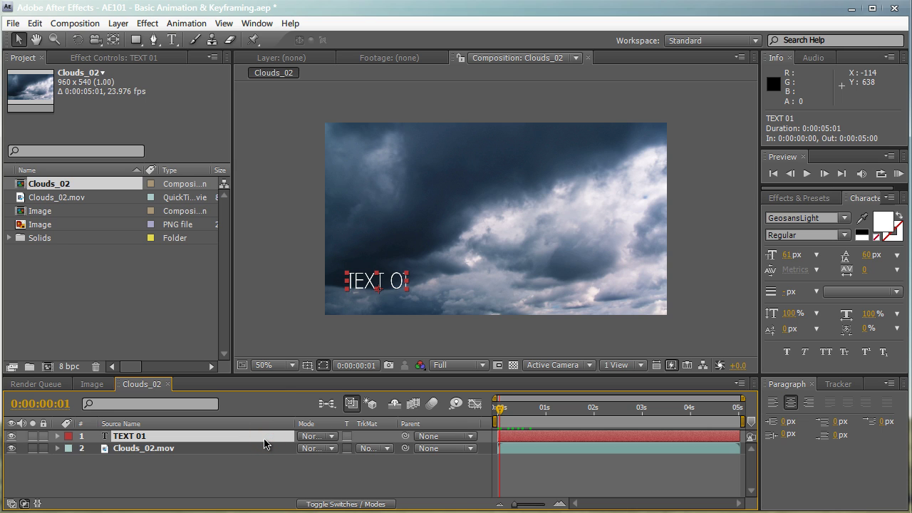
key(t)
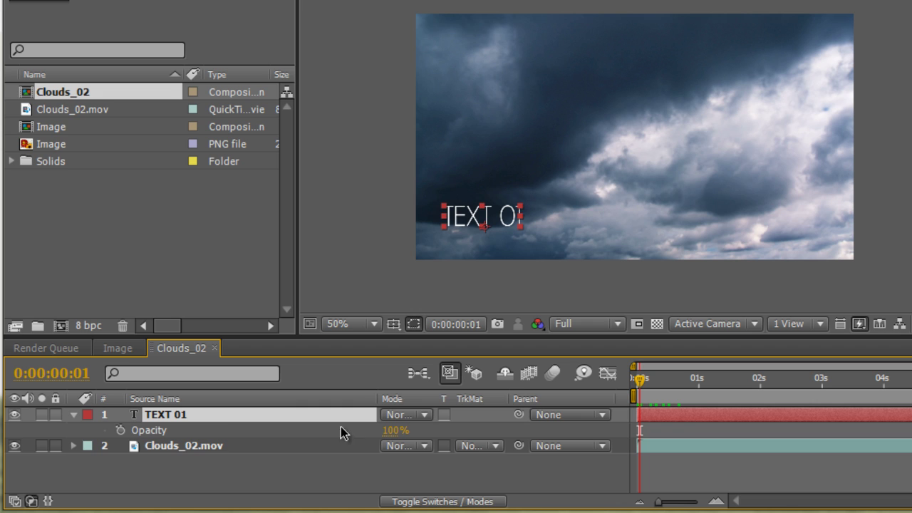
- Keyframe TEXT 01's Opacity at 0:00:00:01 and set that keyframe to 0%
click(120, 430)
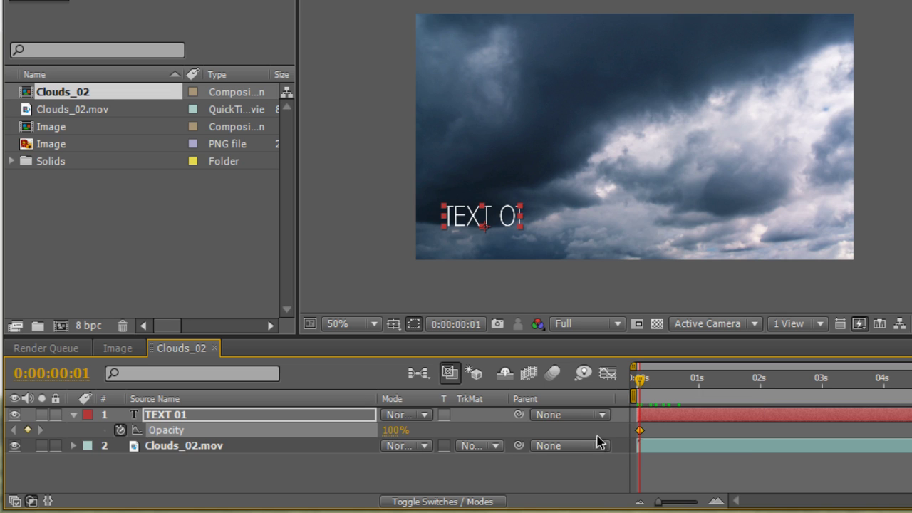
double_click(639, 431)
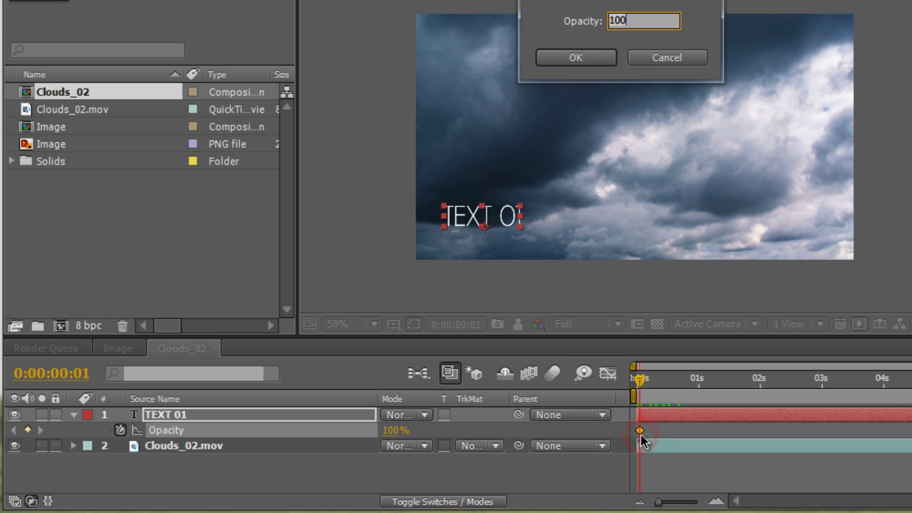
click(641, 59)
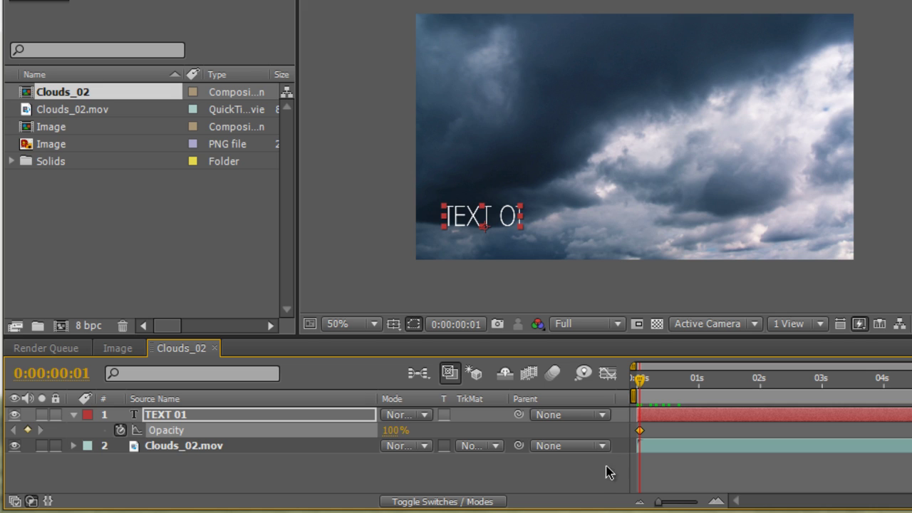
click(392, 431)
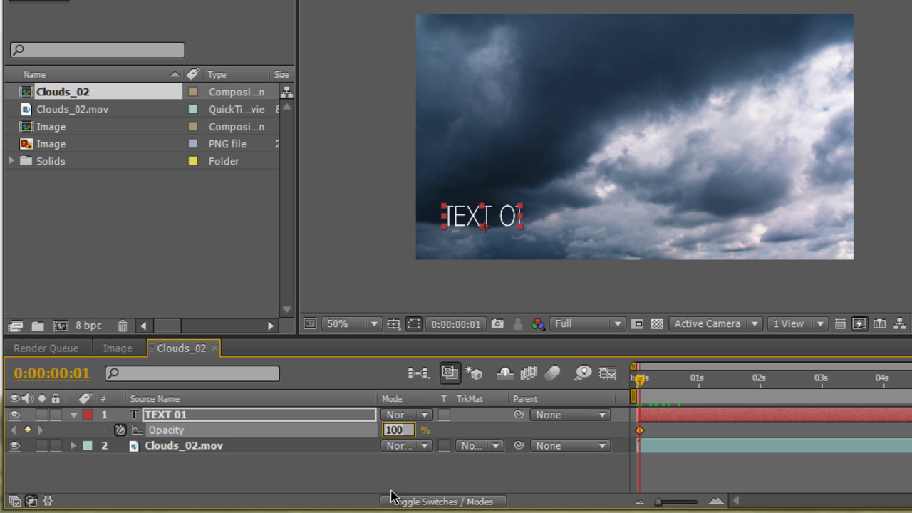
text(0)
key(Return)
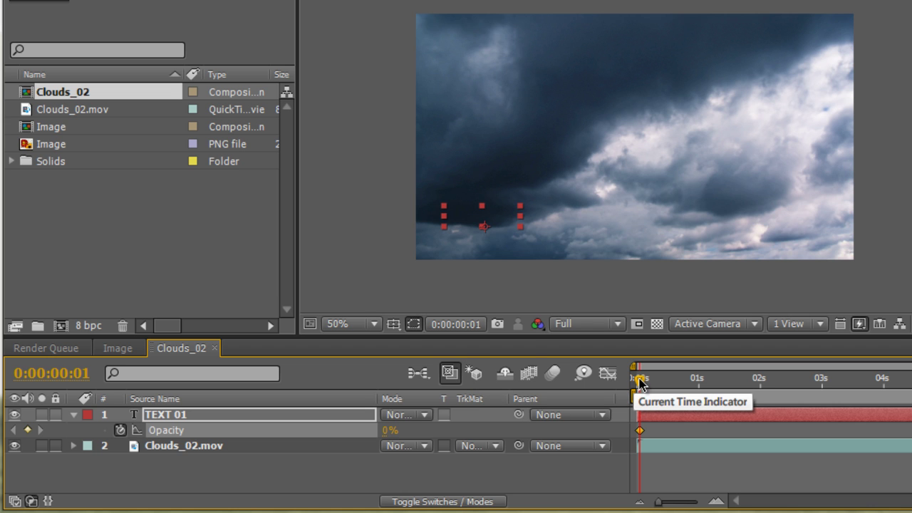
- Add a 100% Opacity keyframe for TEXT 01 at 0:00:00:23
drag(640, 378, 695, 380)
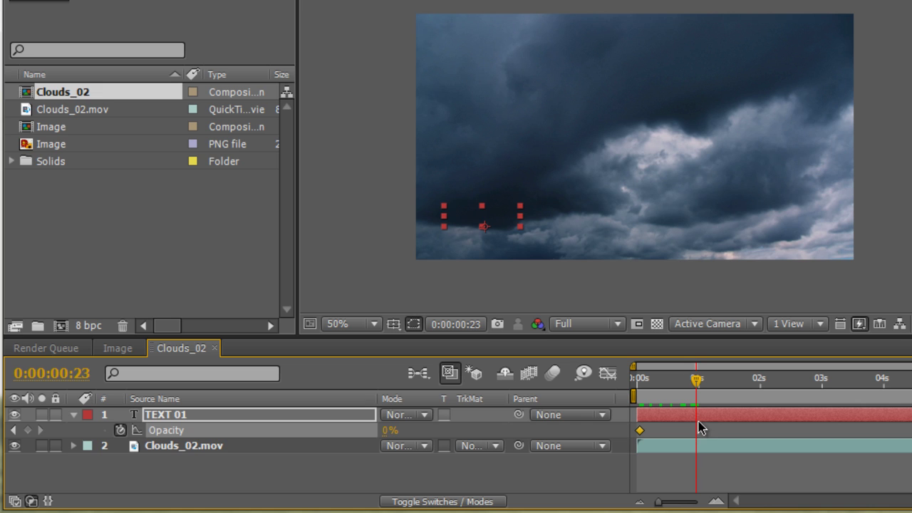
click(389, 430)
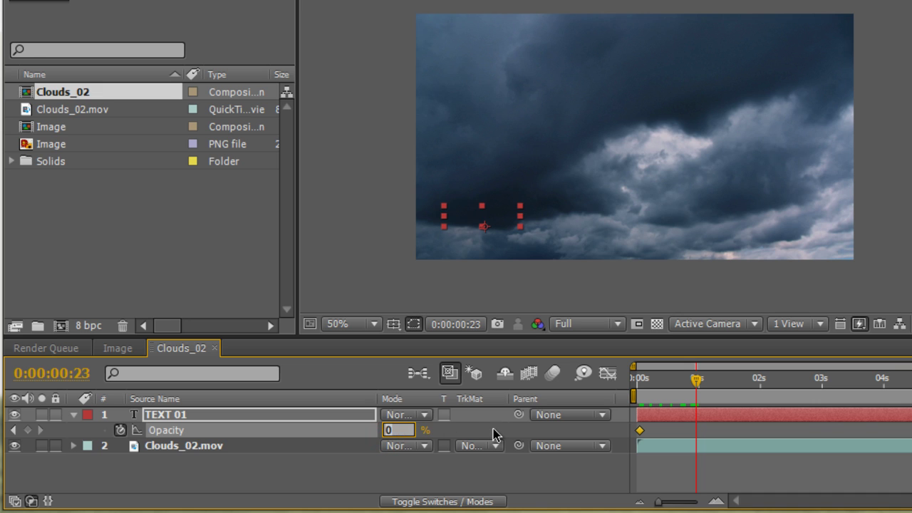
text(100)
key(Return)
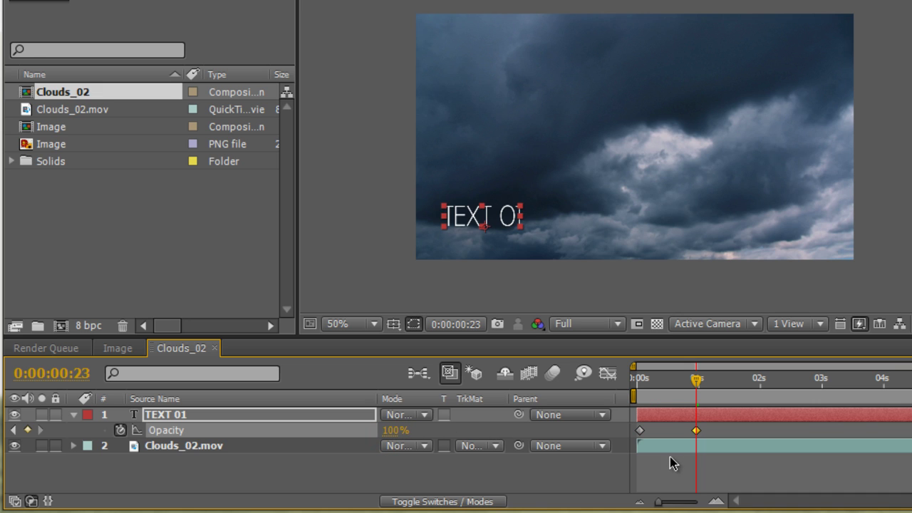
- Scrub to 1:06 and select both Opacity keyframes to check them
click(670, 432)
drag(696, 381, 715, 382)
click(640, 430)
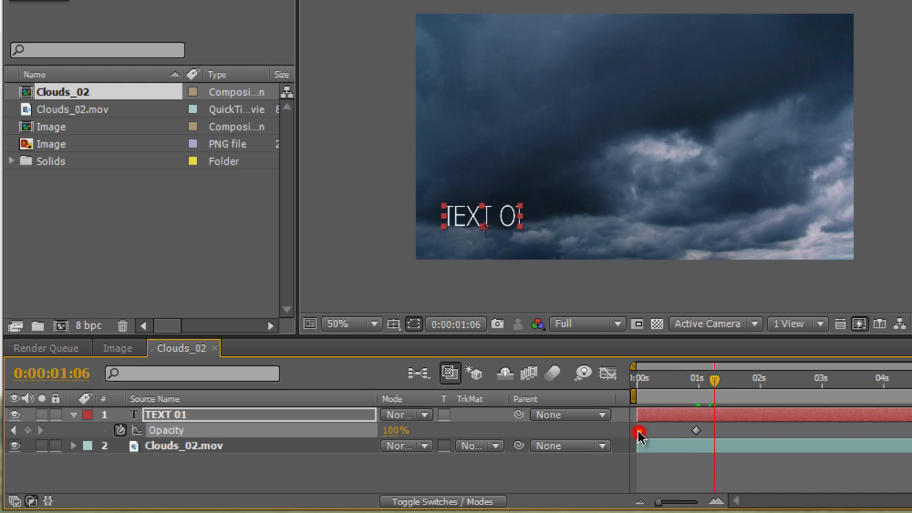
click(696, 431)
drag(714, 379, 631, 381)
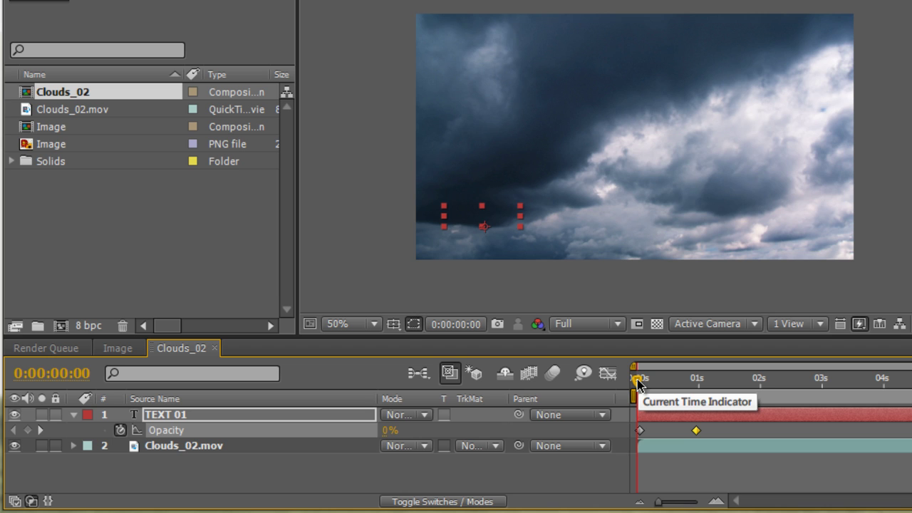
drag(638, 383, 662, 381)
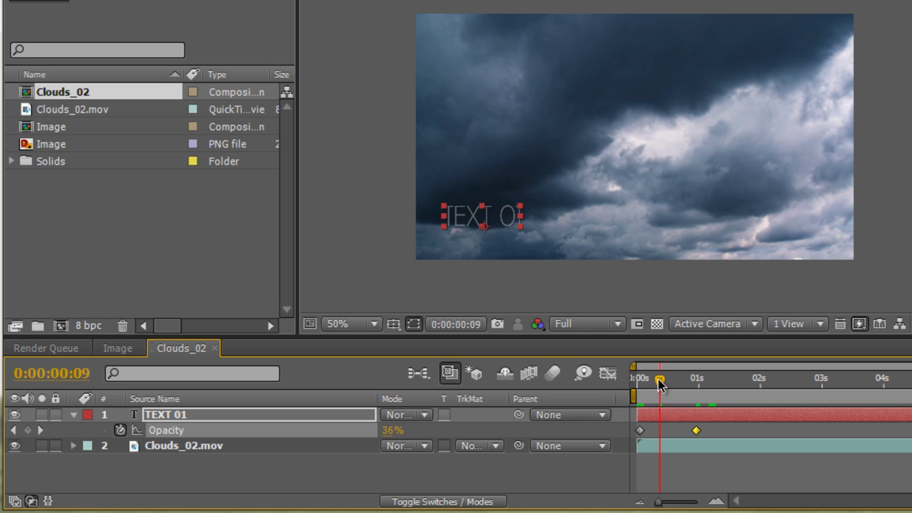
drag(659, 383, 696, 382)
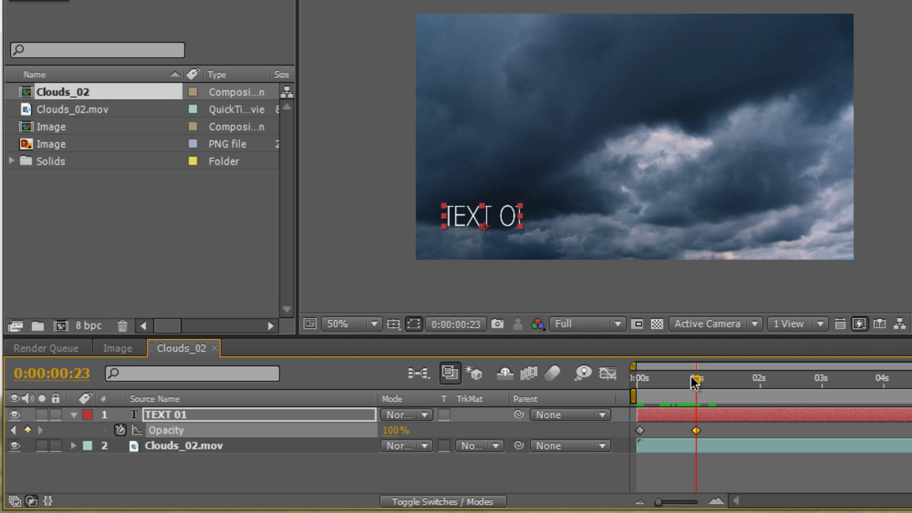
drag(694, 381, 755, 379)
click(394, 432)
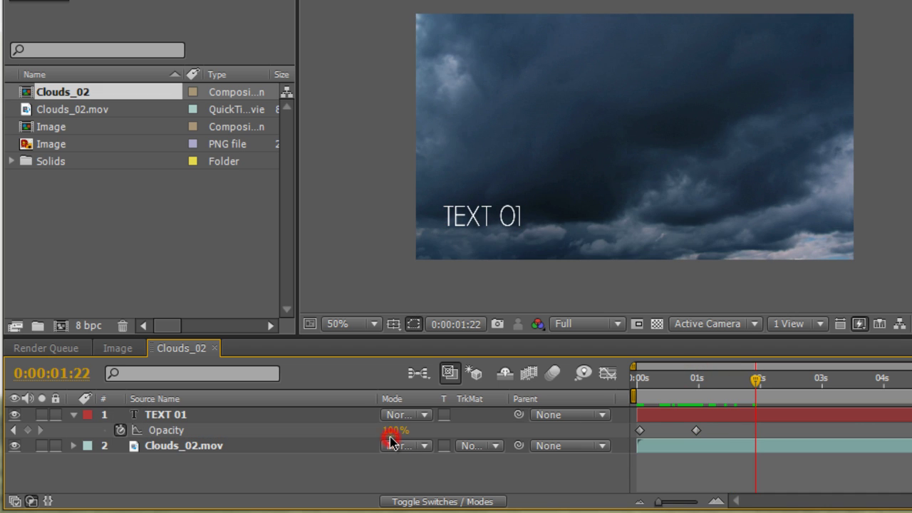
text(0)
key(Return)
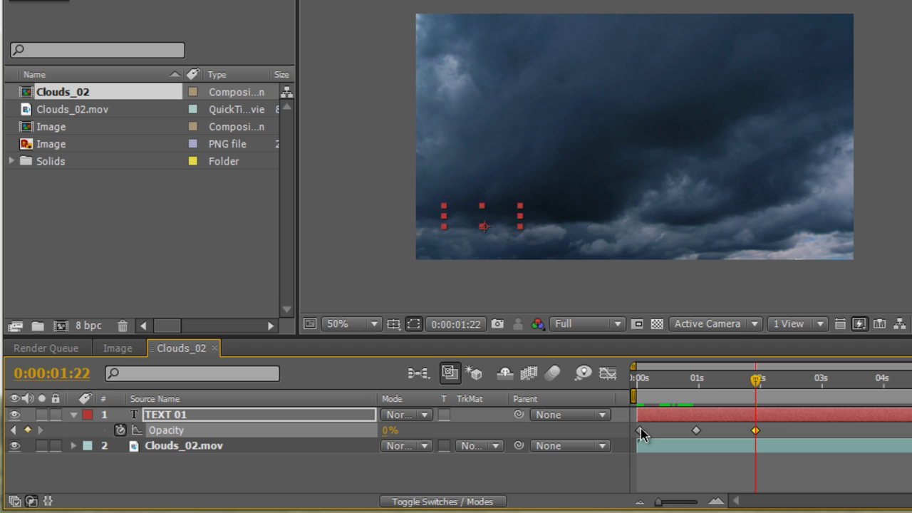
mouse_move(754, 387)
mouse_down()
mouse_move(691, 383)
mouse_move(742, 382)
mouse_up()
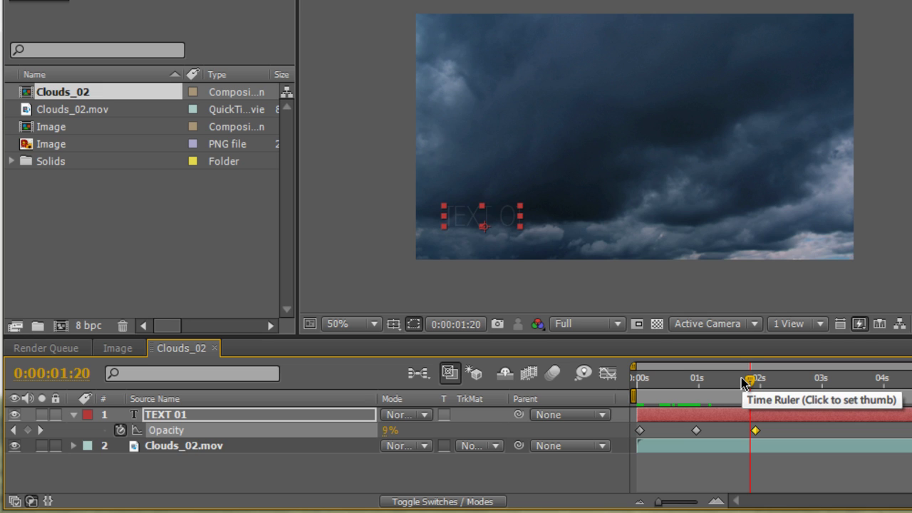
click(757, 432)
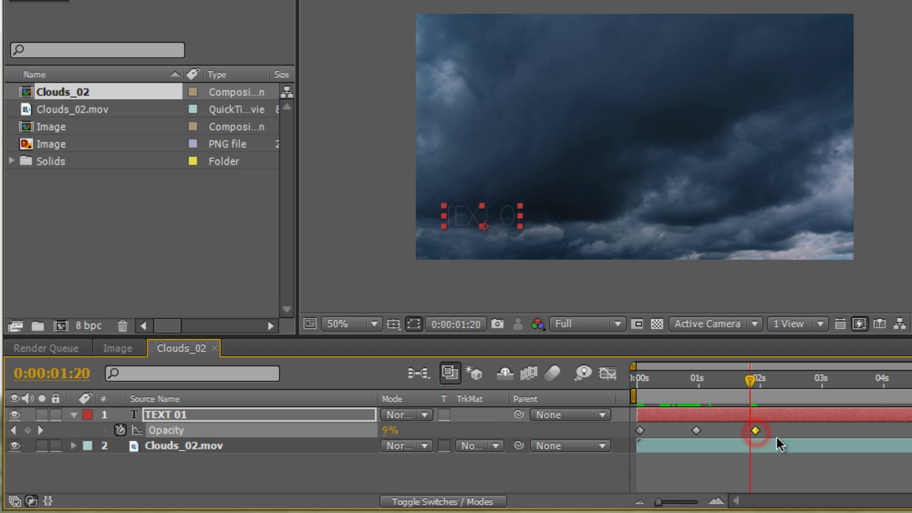
key(Delete)
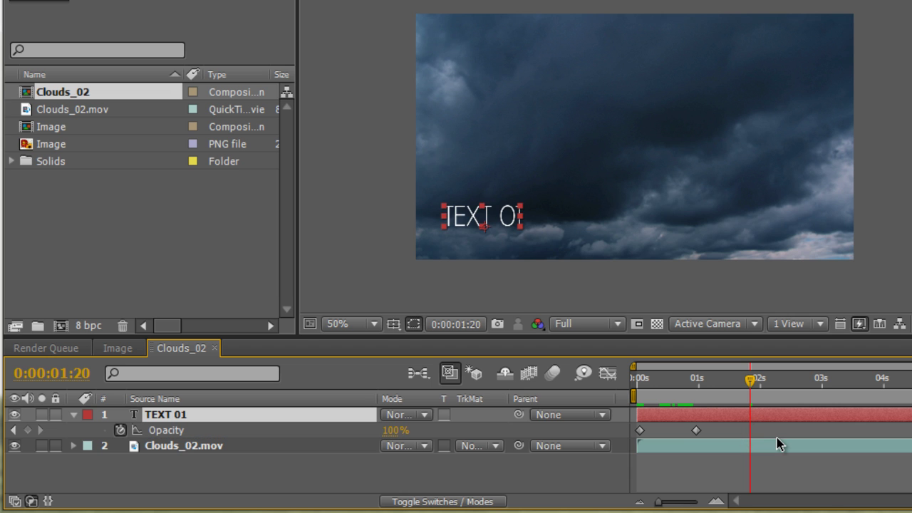
drag(750, 380, 718, 378)
- Preview the fade-in again and add a 100% Opacity keyframe at 0:00:01:18
click(633, 384)
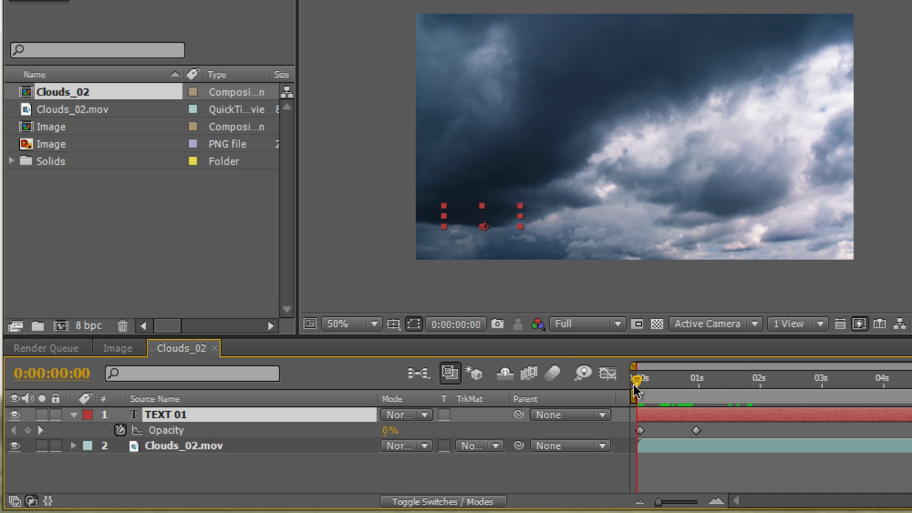
drag(633, 385, 744, 381)
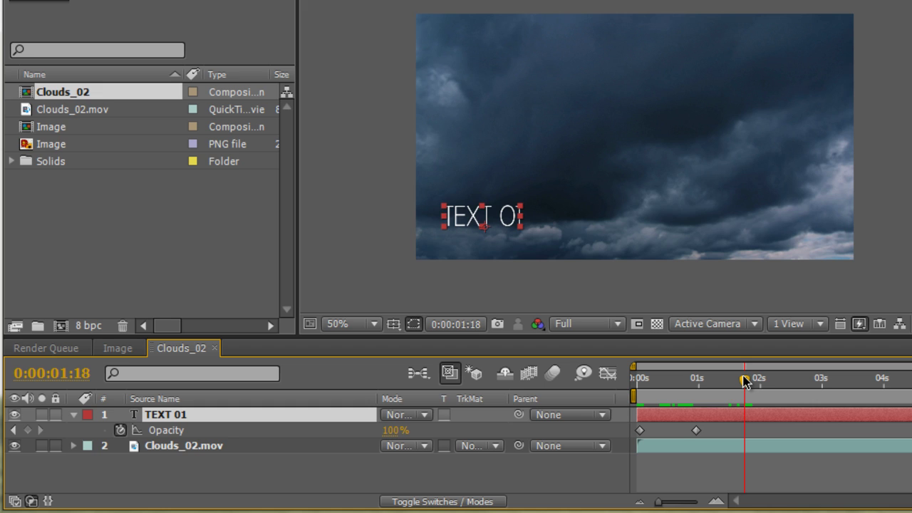
click(31, 433)
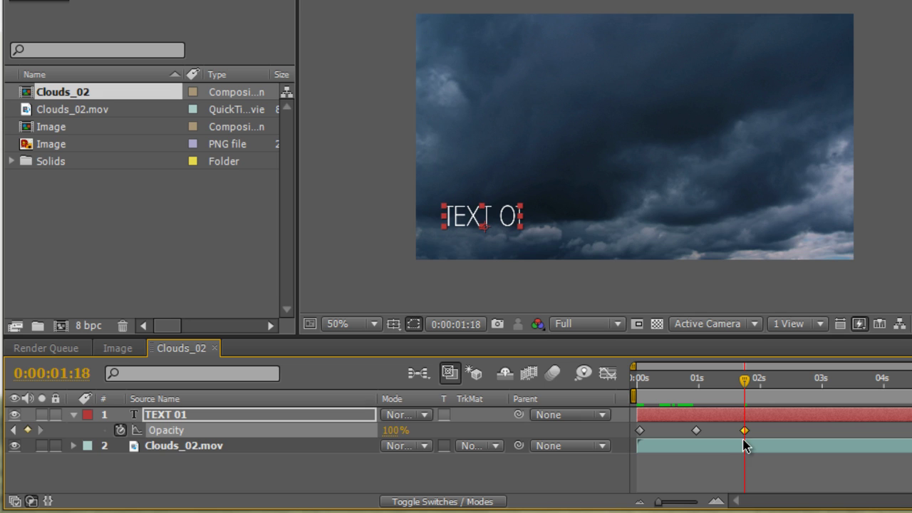
- Check the 01s and 1:18 Opacity keyframes, then return to frame 0
mouse_move(746, 434)
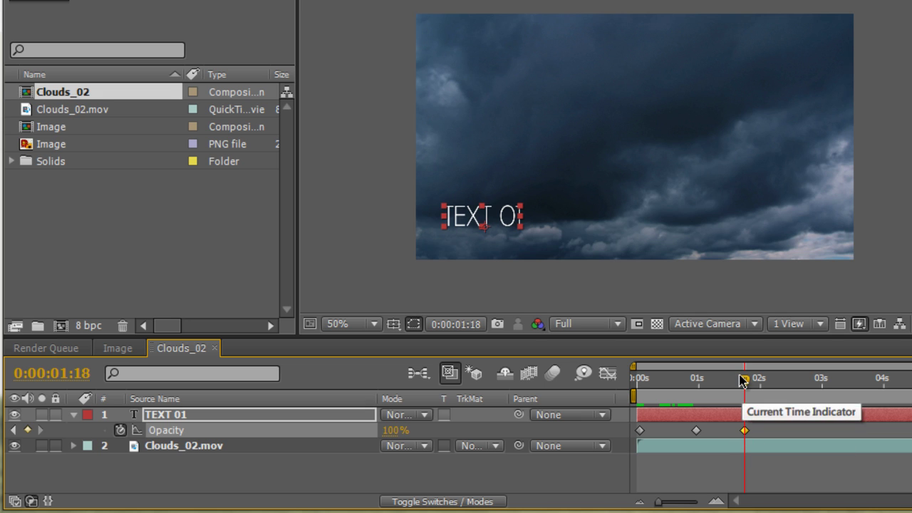
click(697, 432)
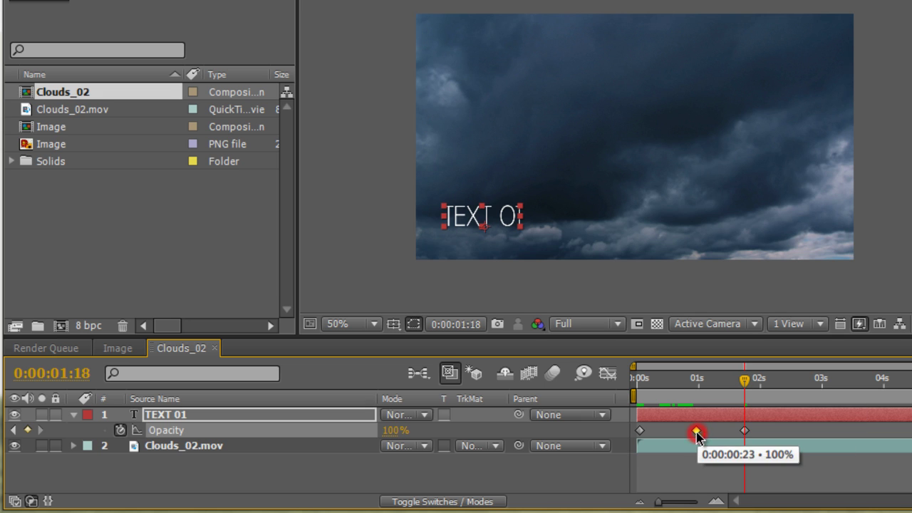
click(746, 432)
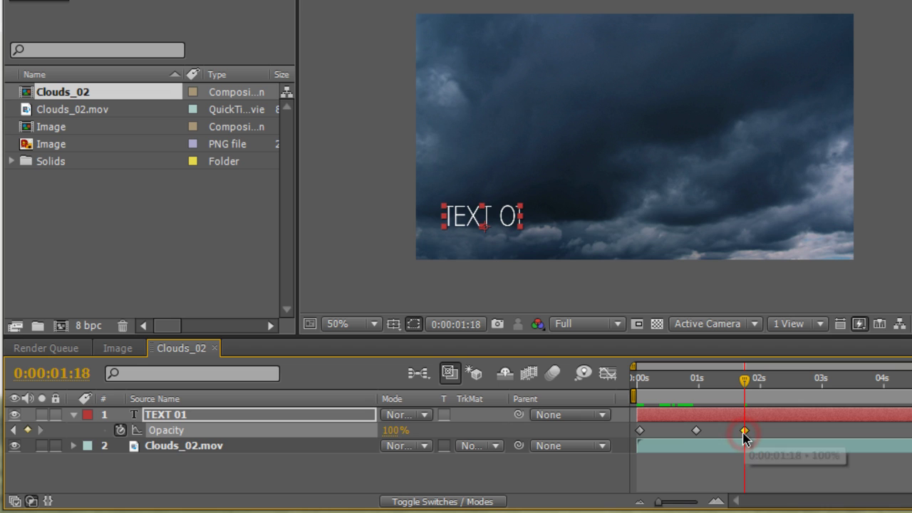
mouse_move(744, 438)
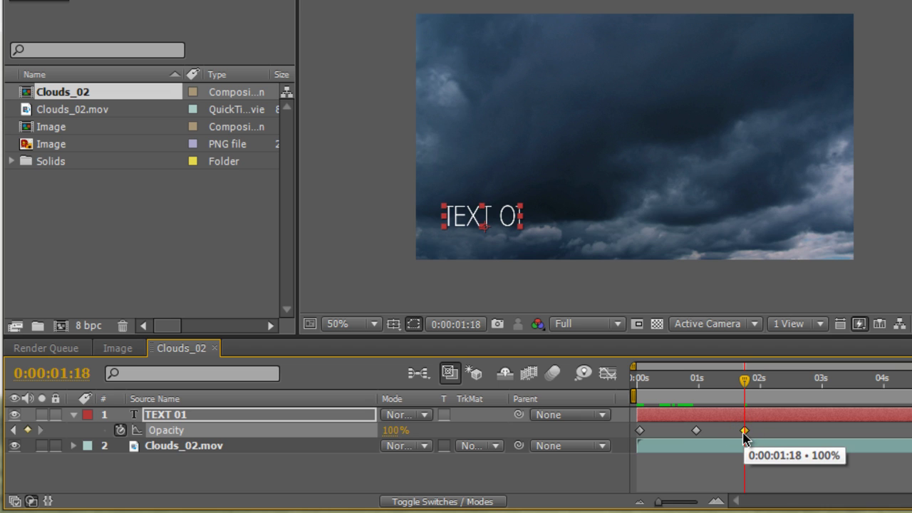
mouse_move(745, 396)
mouse_down()
mouse_move(709, 382)
mouse_move(627, 385)
mouse_move(746, 382)
mouse_up()
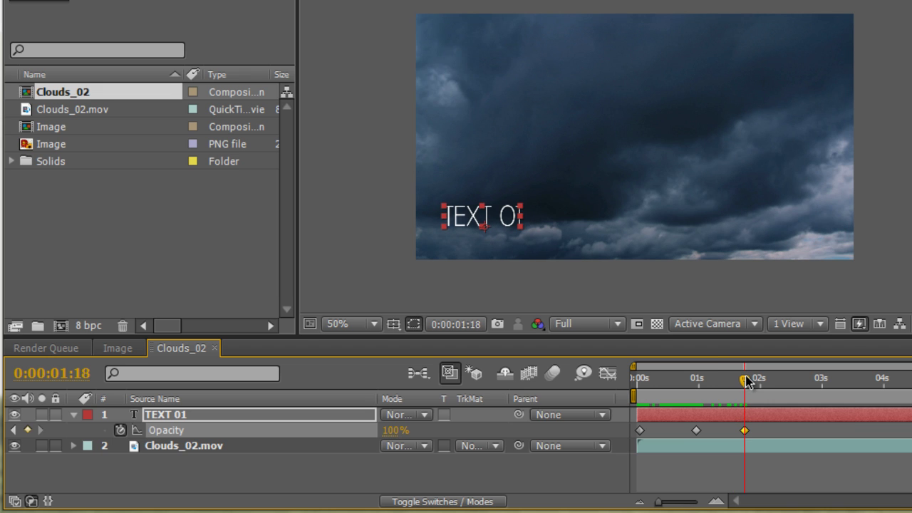
- Add a 0% Opacity keyframe at 0:00:02:18 to fade TEXT 01 out
drag(746, 382, 807, 374)
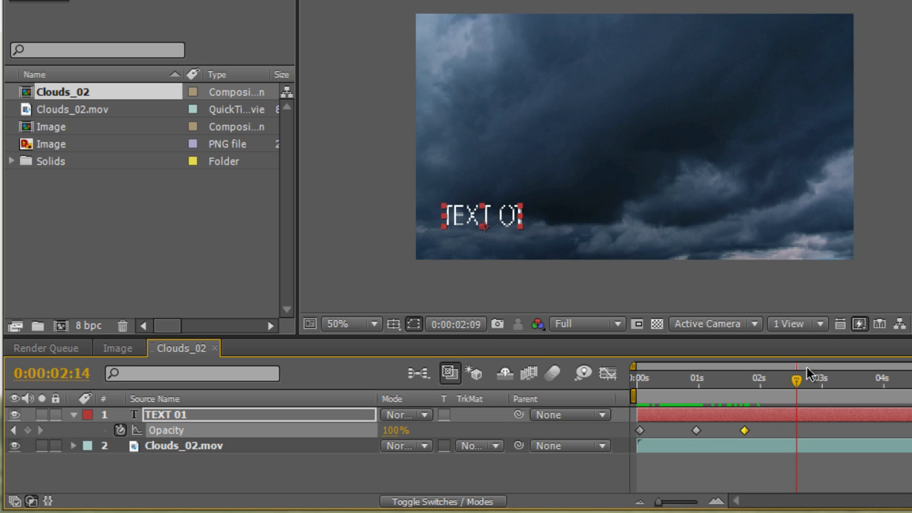
click(393, 431)
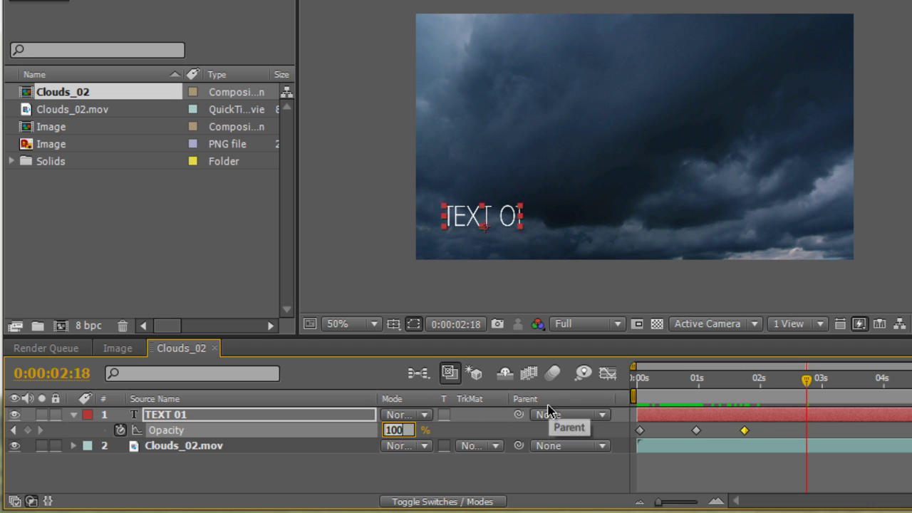
text(0)
key(Return)
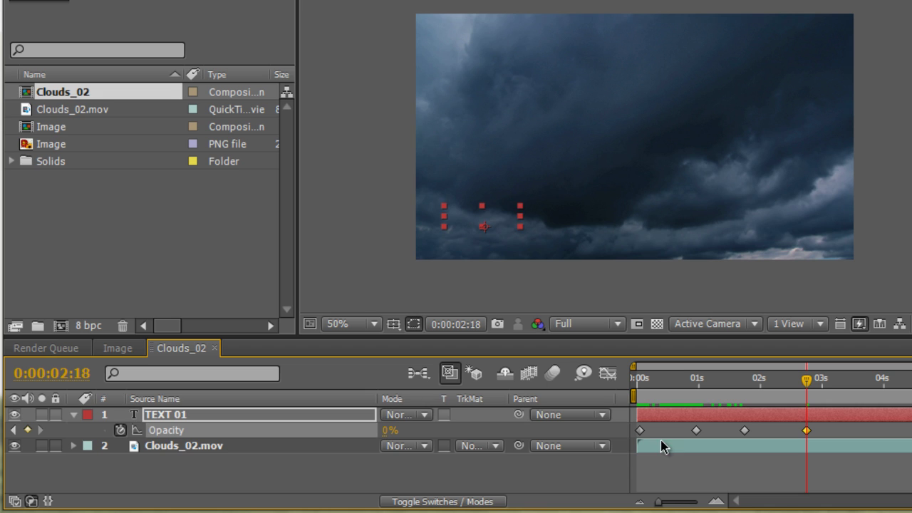
- Review each of the four Opacity keyframes in turn
click(661, 466)
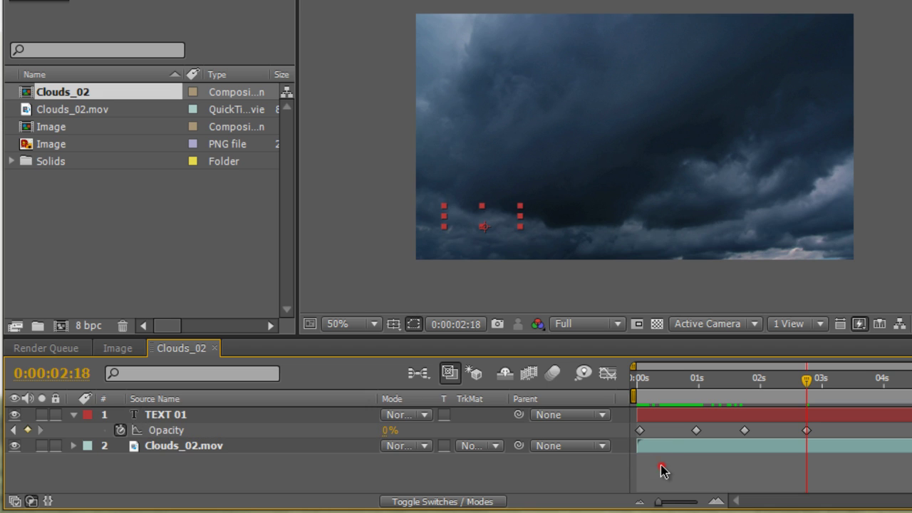
click(640, 431)
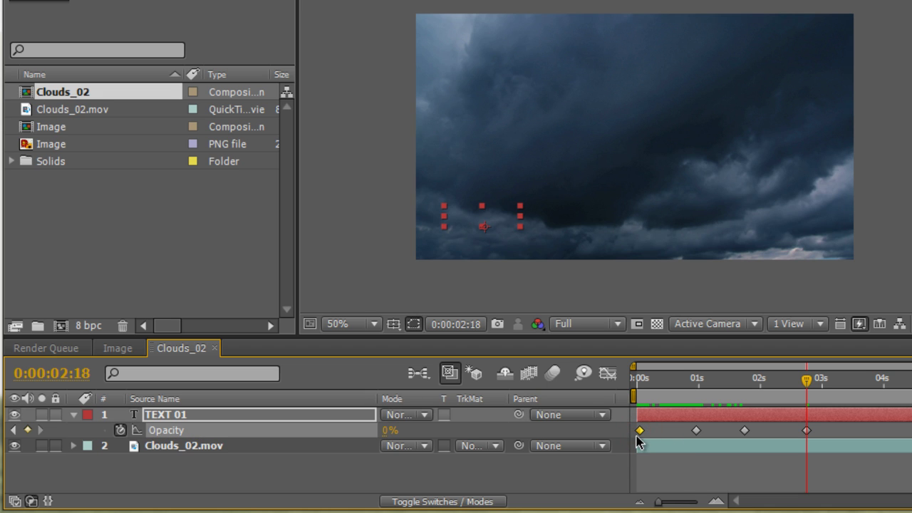
click(696, 431)
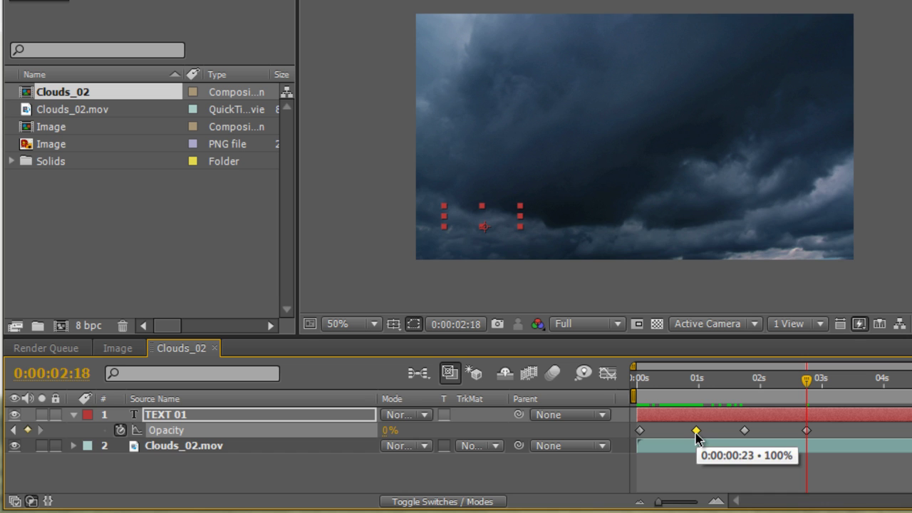
click(745, 431)
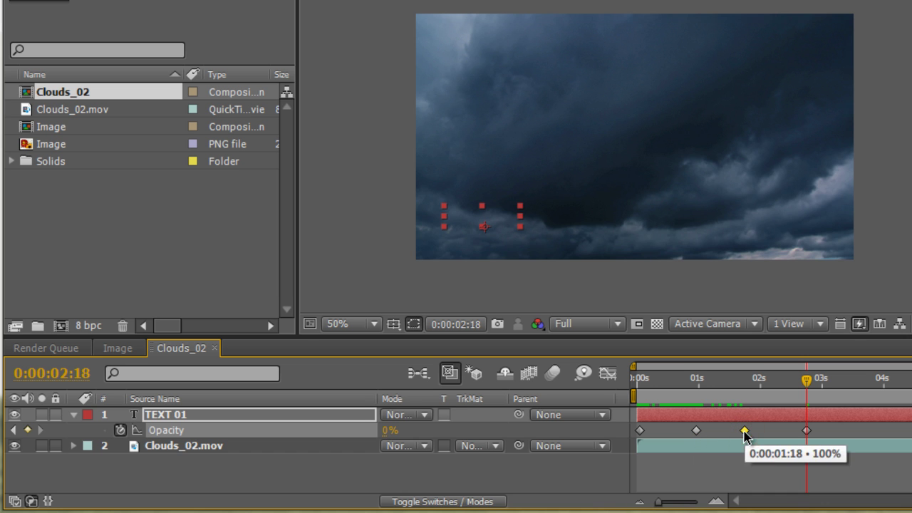
click(807, 432)
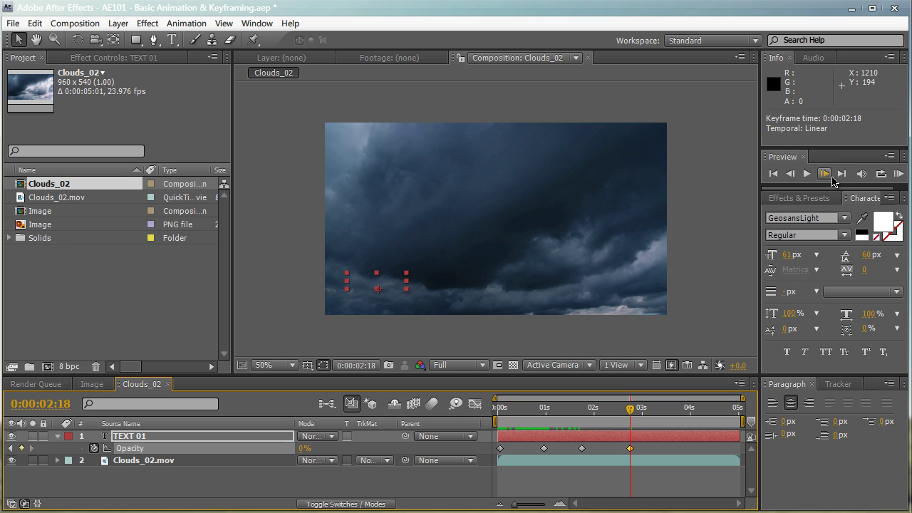
- Render a RAM preview of Clouds_02 and play back TEXT 01 fading in and out
click(897, 174)
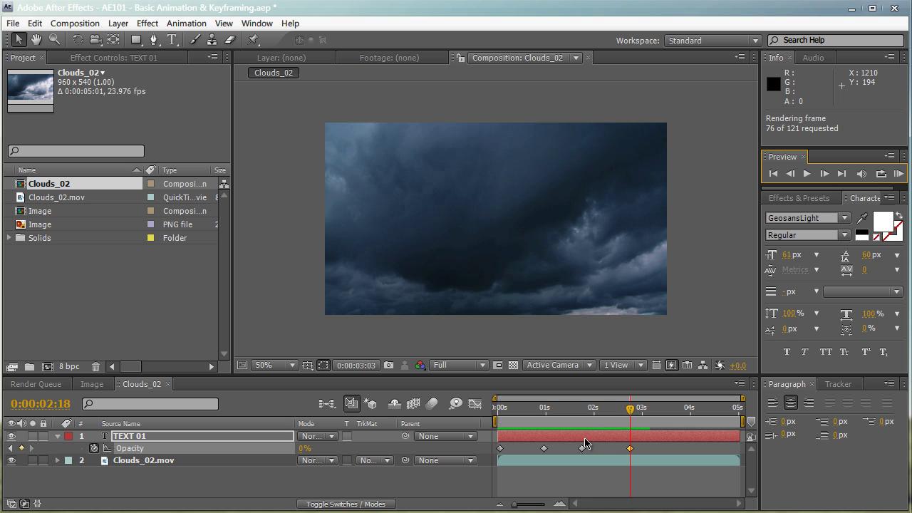
click(585, 328)
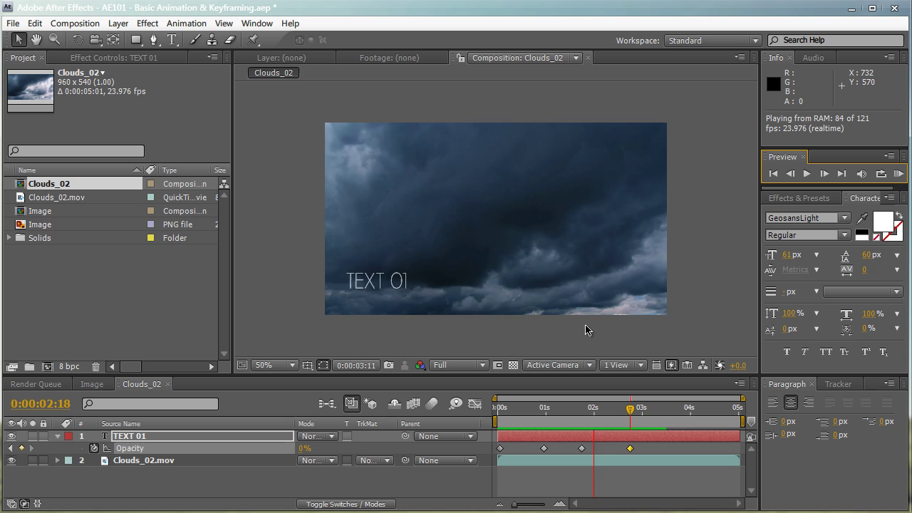
- Shift the two fade-out Opacity keyframes later so the 100% hold sits at 2:05
click(585, 328)
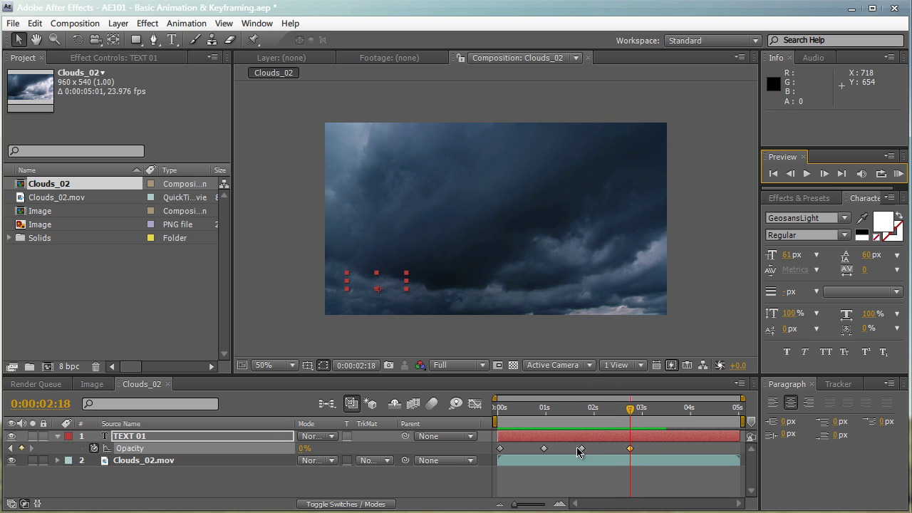
drag(563, 443, 660, 460)
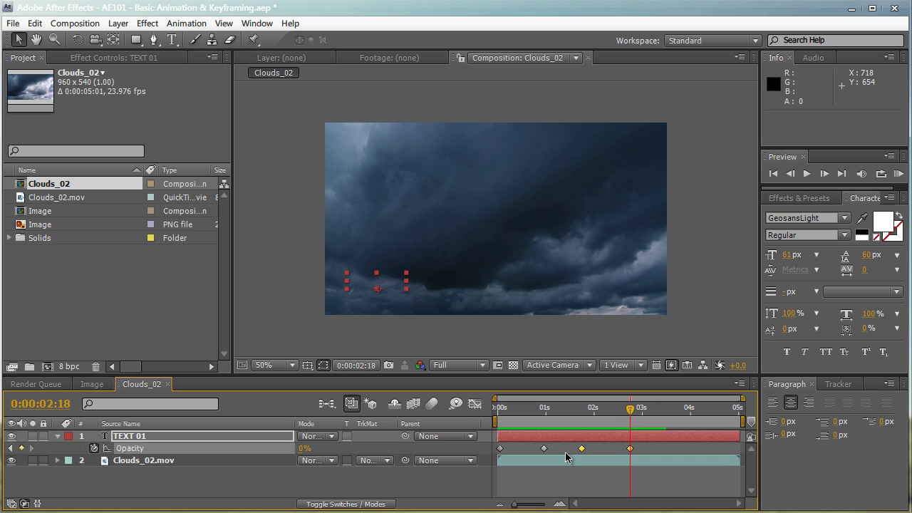
drag(563, 448, 659, 456)
mouse_move(582, 451)
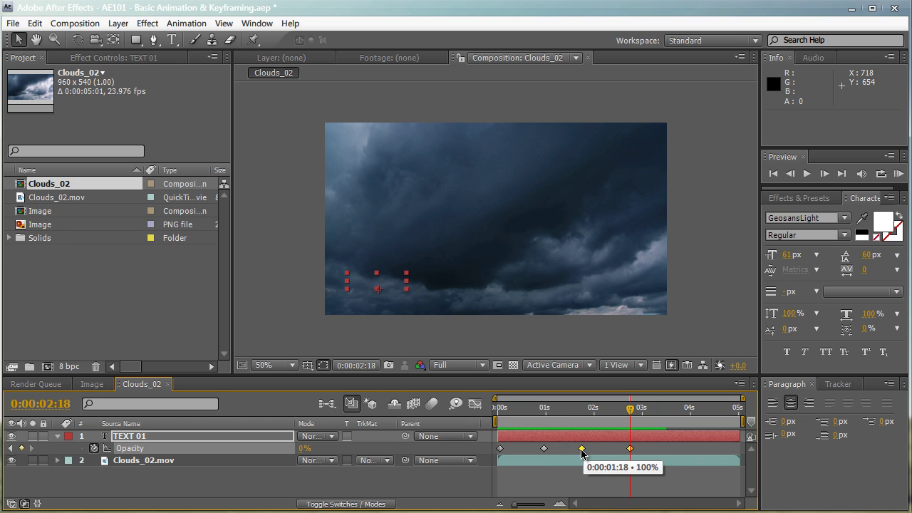
drag(581, 452, 604, 451)
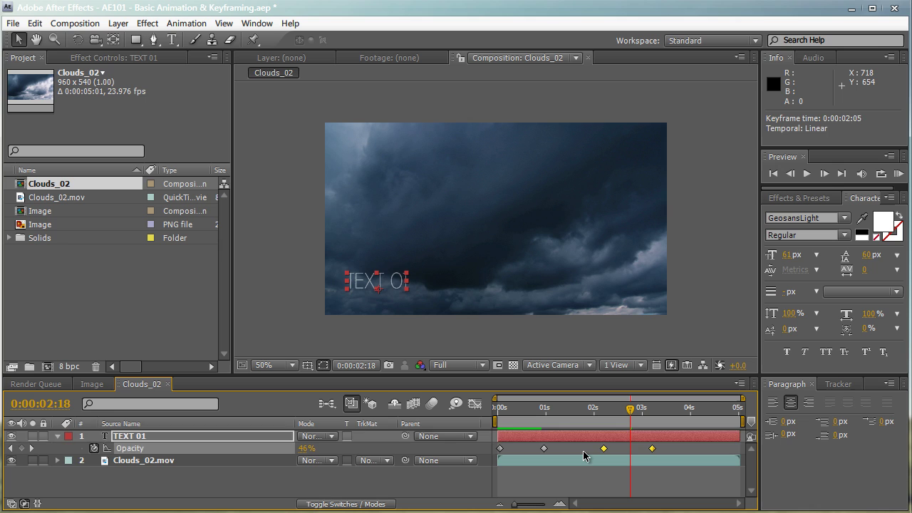
click(581, 453)
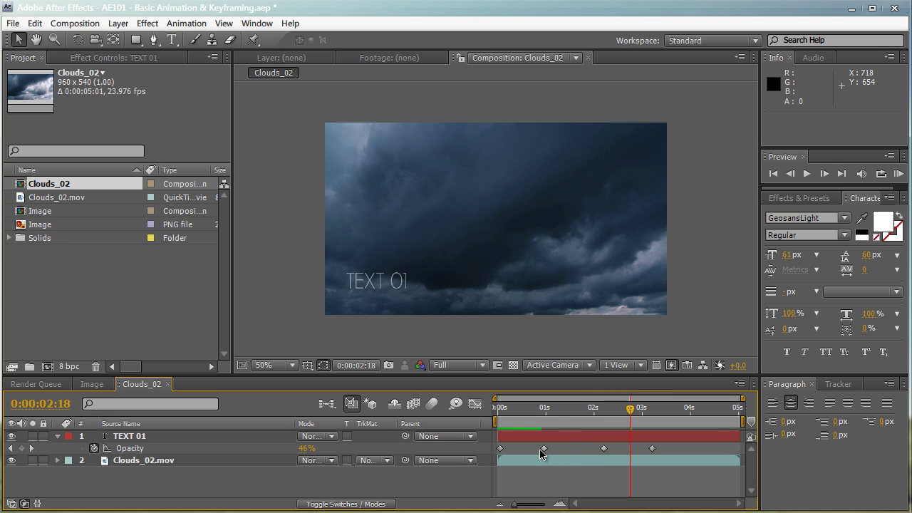
mouse_move(604, 451)
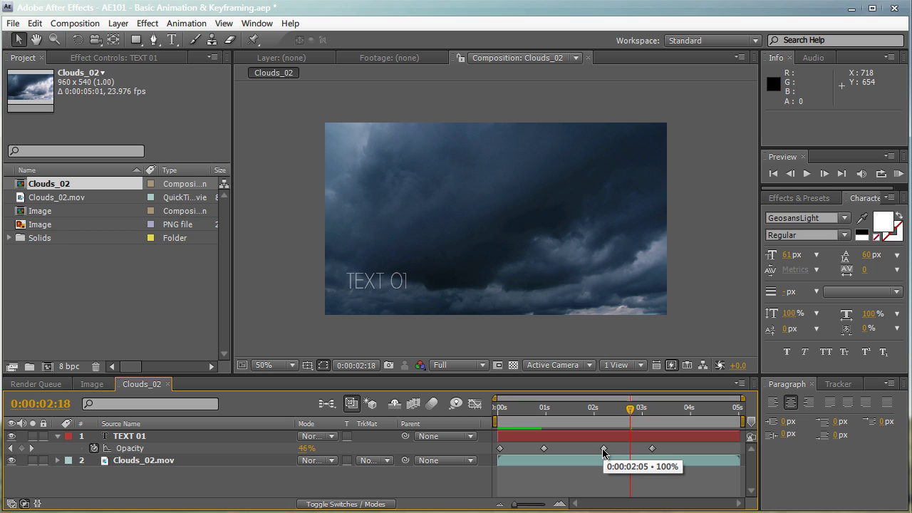
drag(630, 411, 596, 409)
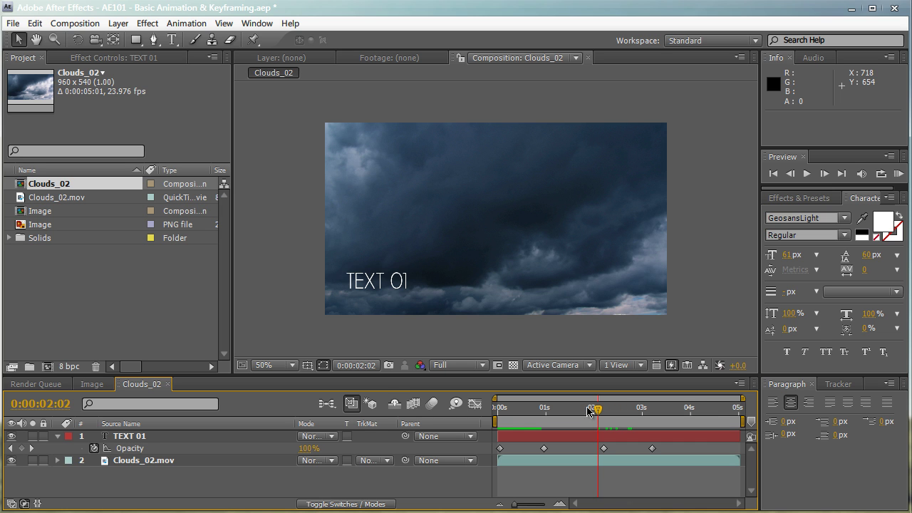
- Show TEXT 01's Position (150.0, 466.0) and move the playhead back to 0s
click(209, 435)
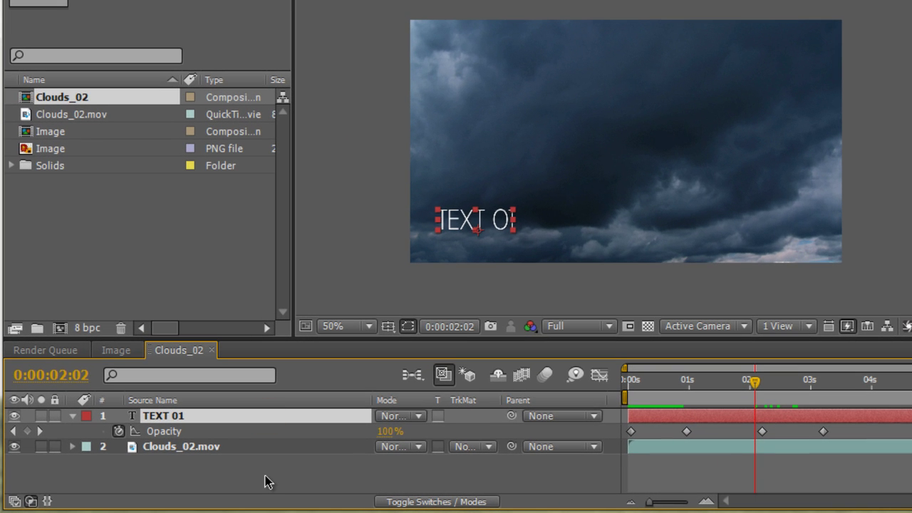
key(p)
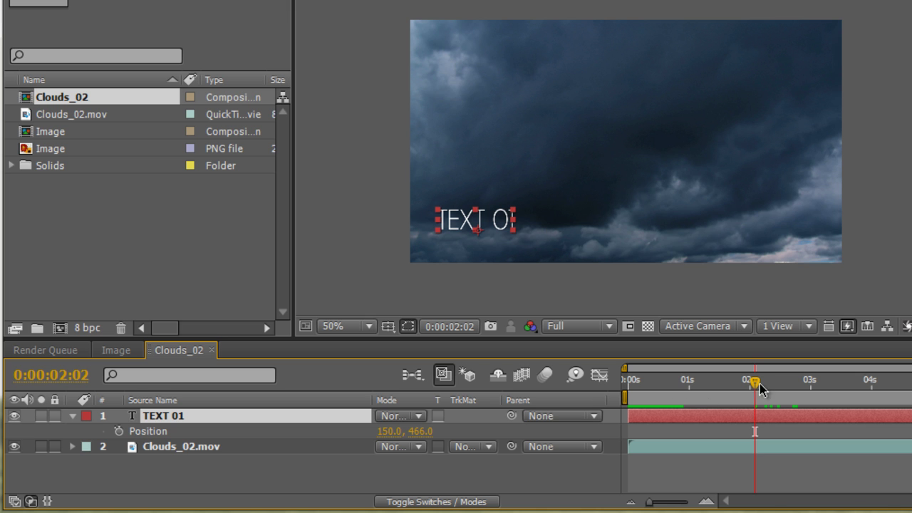
drag(755, 381, 628, 388)
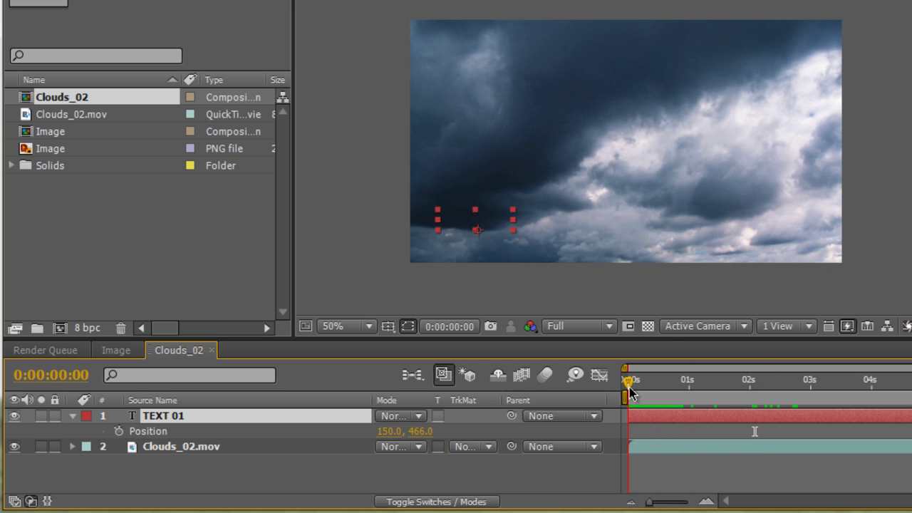
- Keyframe TEXT 01's Position at 150, 466 at 0s and 242, 468 at 4s
click(118, 431)
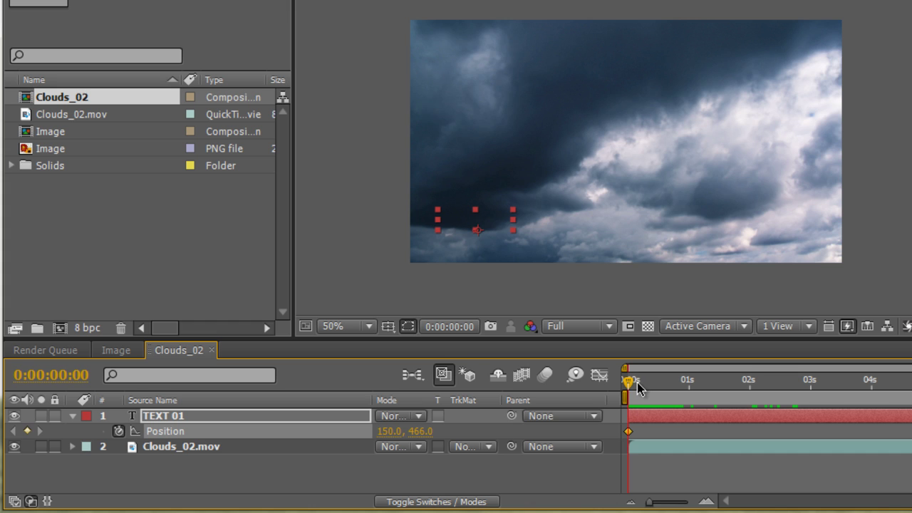
drag(638, 383, 871, 382)
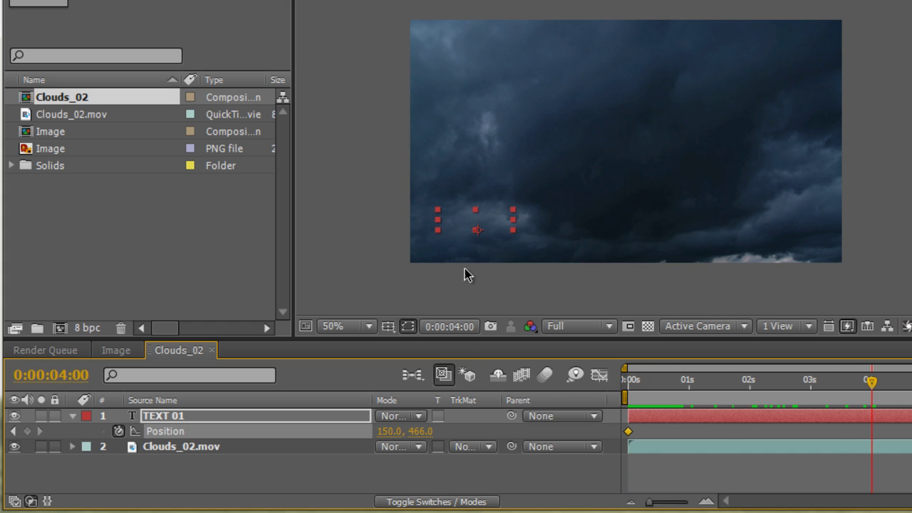
drag(463, 226, 504, 229)
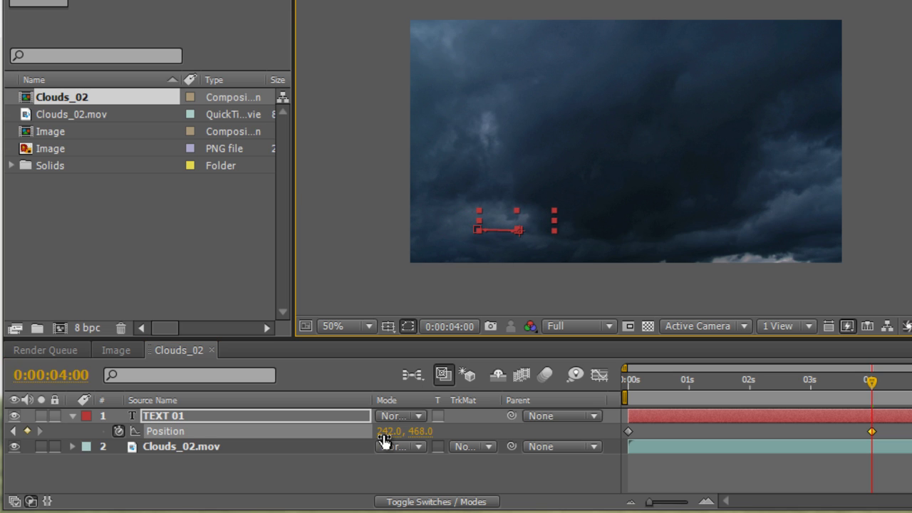
- Scrub back to mid-slide and inspect the start and 4-second Position keyframes
drag(871, 380, 630, 380)
click(626, 432)
click(872, 432)
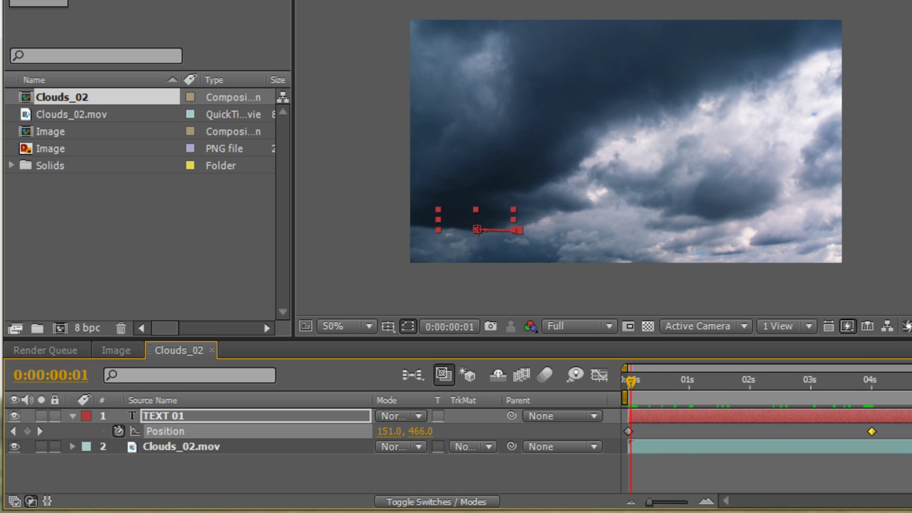
- Run a RAM preview of TEXT 01 sliding right while fading, then stop it
key(KP_0)
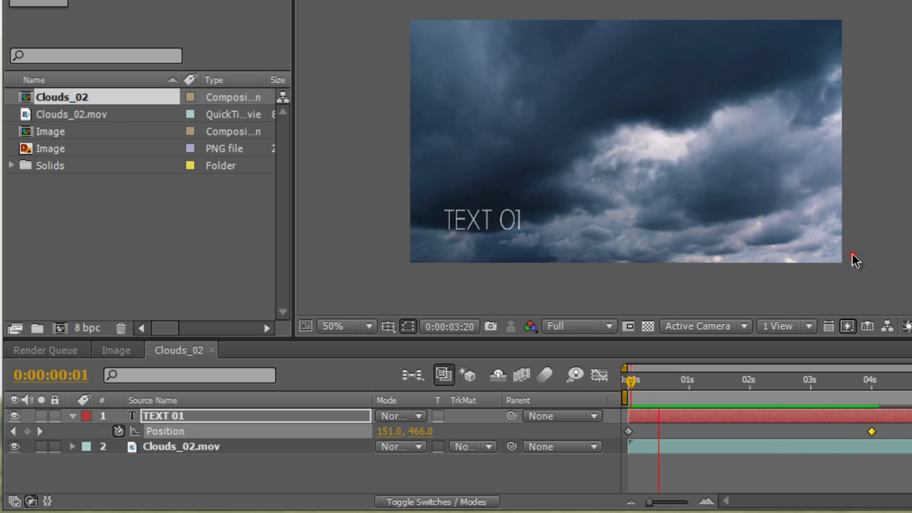
click(856, 261)
- Select TEXT 01 and show only its keyframed Position and Opacity properties with U
click(267, 460)
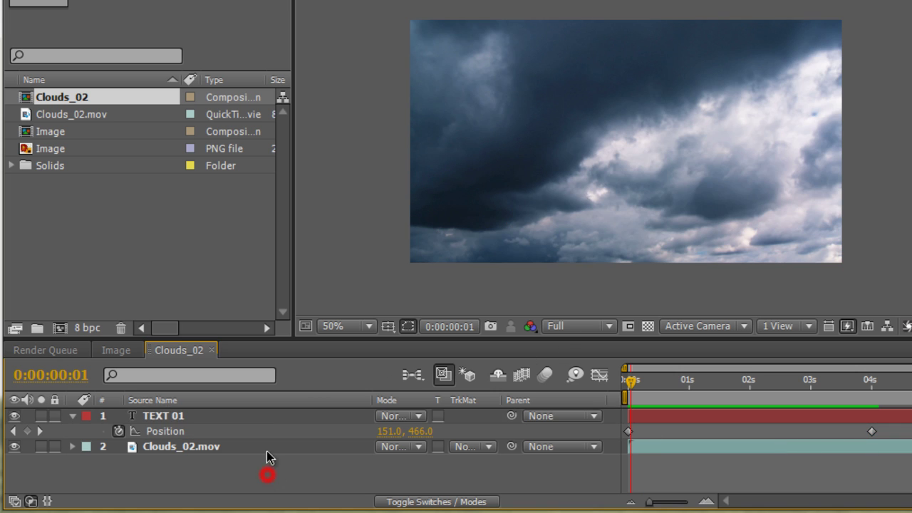
click(263, 415)
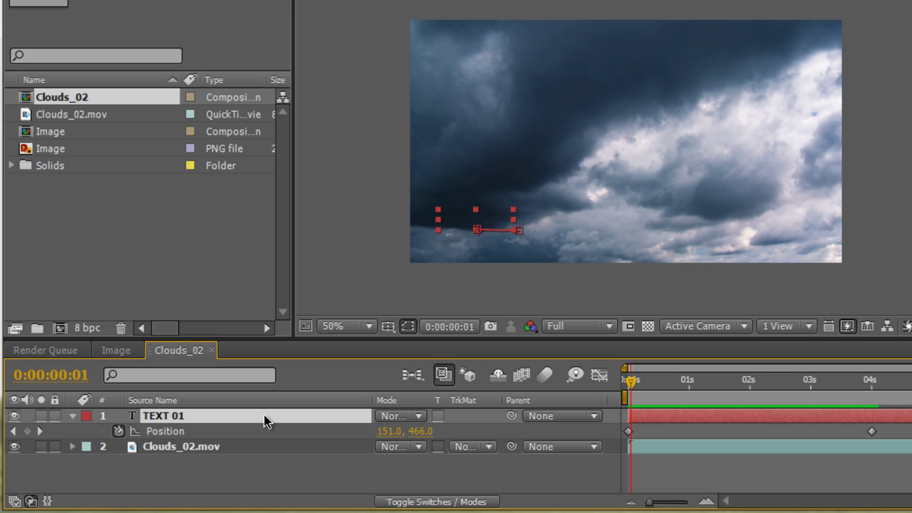
key(p)
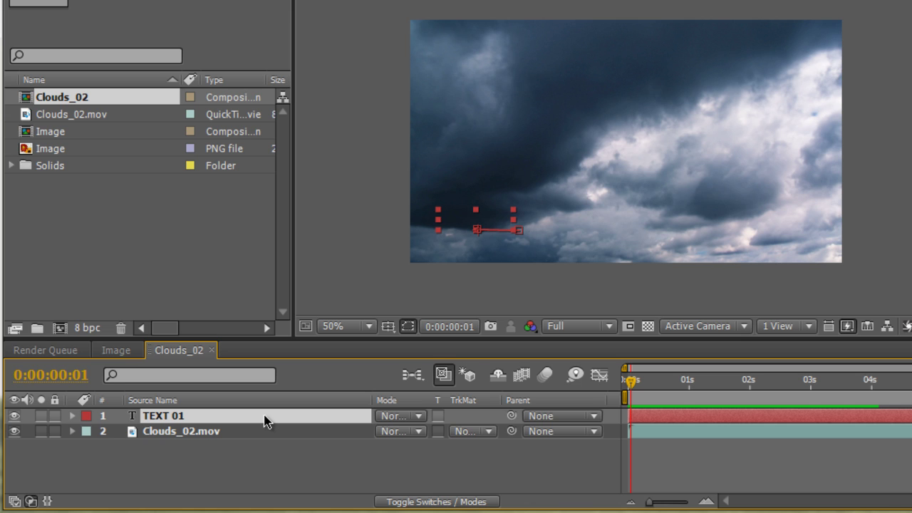
key(u)
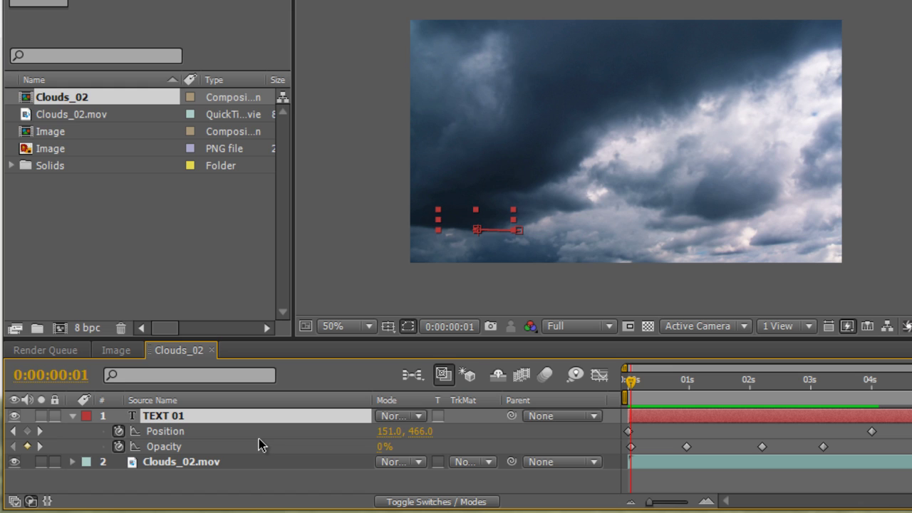
- Move the end Position keyframe from 4s to 0:00:03:11 and scrub forward to check
click(288, 432)
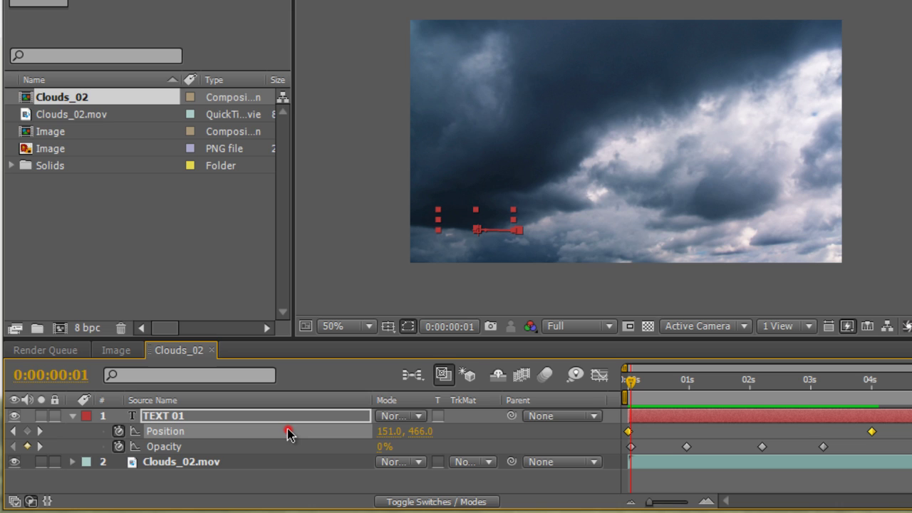
click(296, 447)
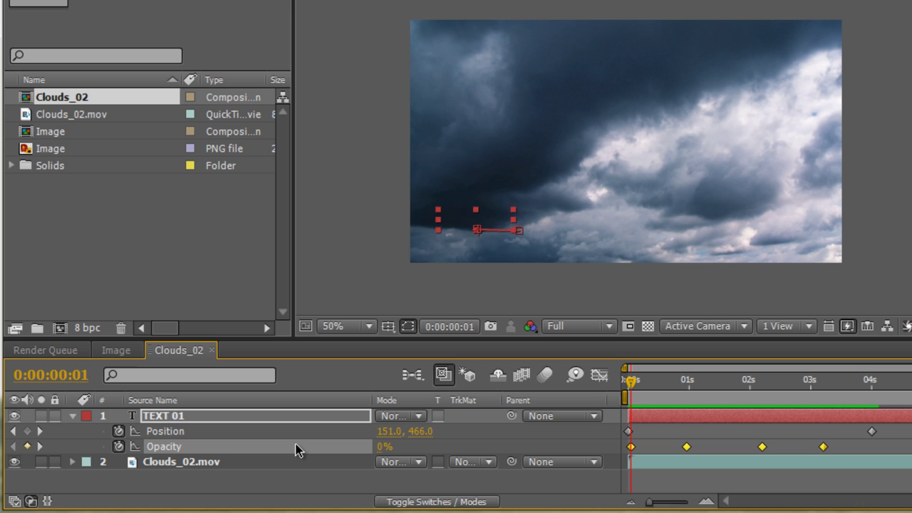
click(692, 438)
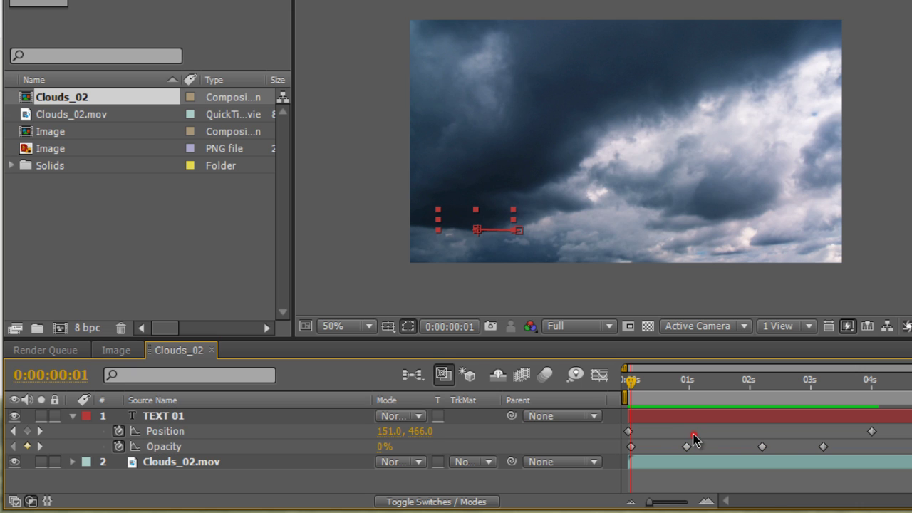
drag(869, 432, 839, 433)
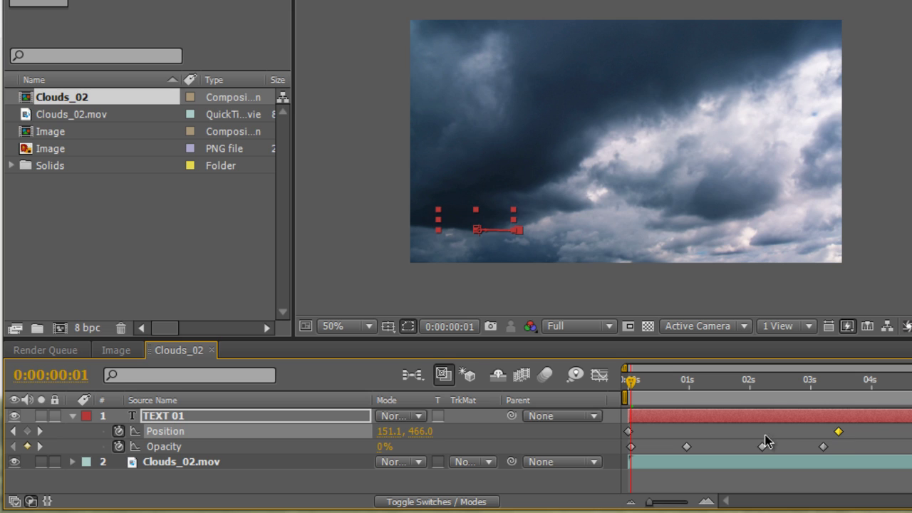
drag(629, 381, 773, 386)
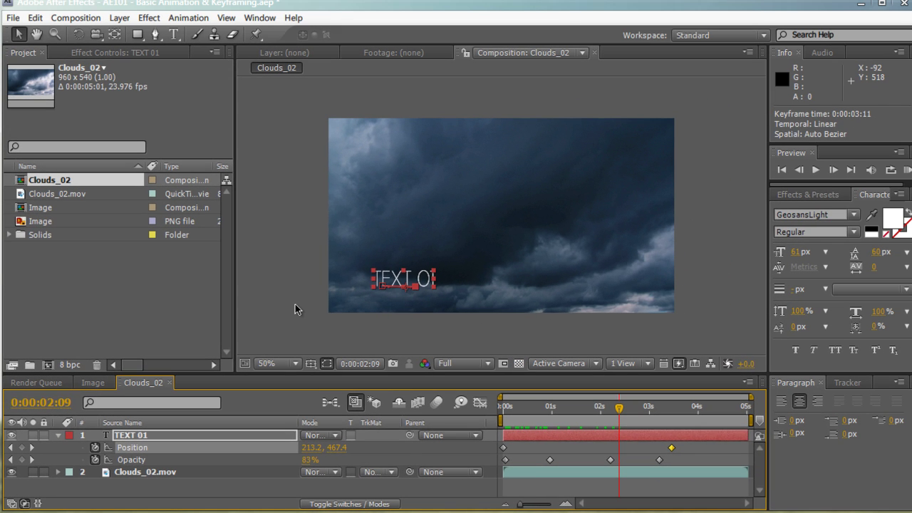
- Add a Gradient Overlay layer style to the TEXT 01 layer from the Layer menu
click(369, 254)
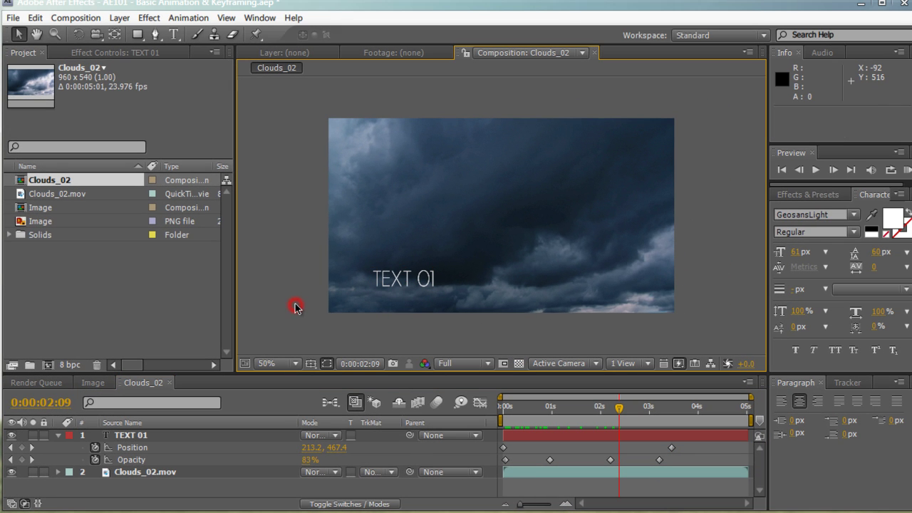
click(139, 435)
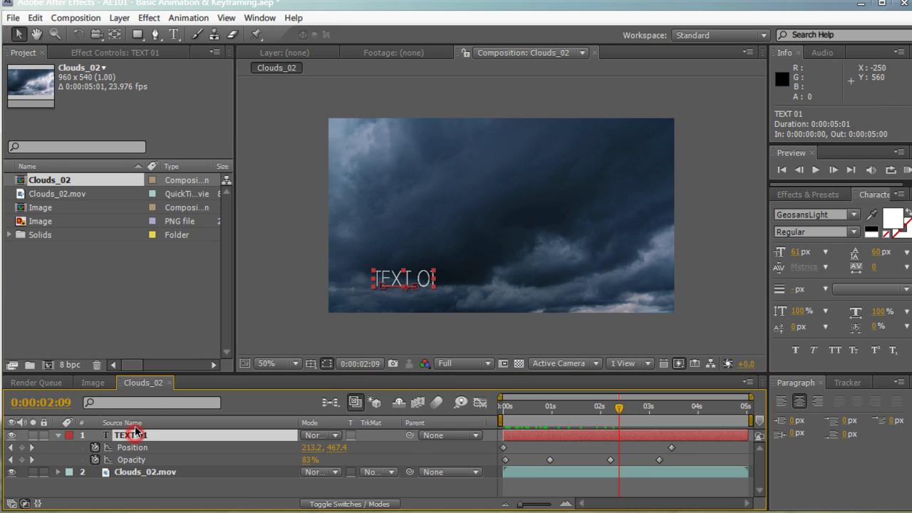
click(119, 18)
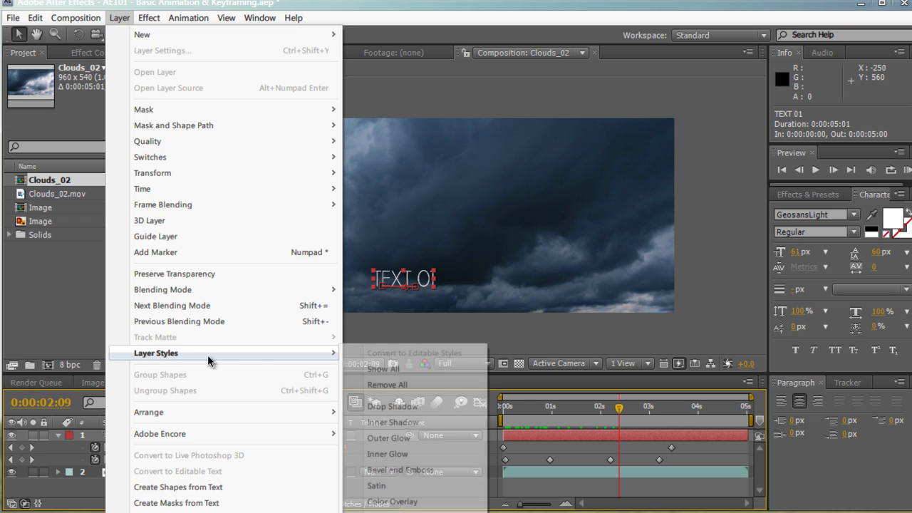
mouse_move(156, 355)
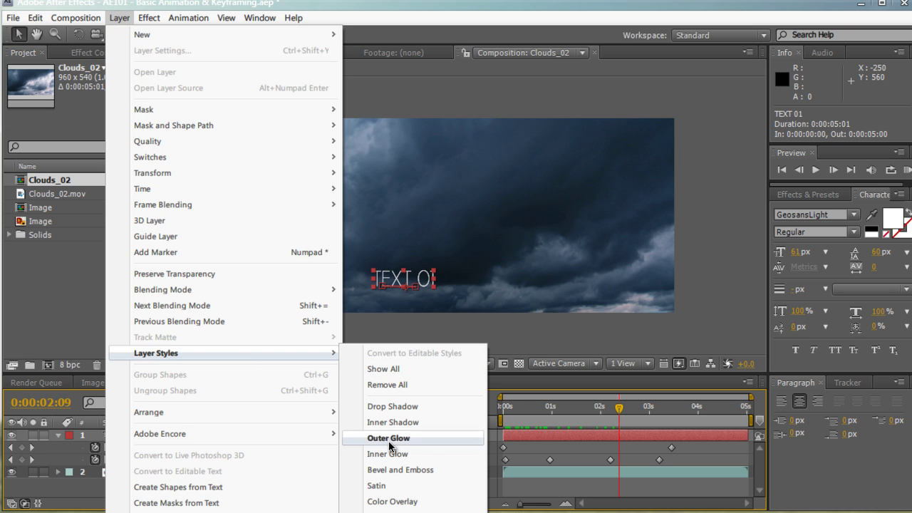
click(391, 511)
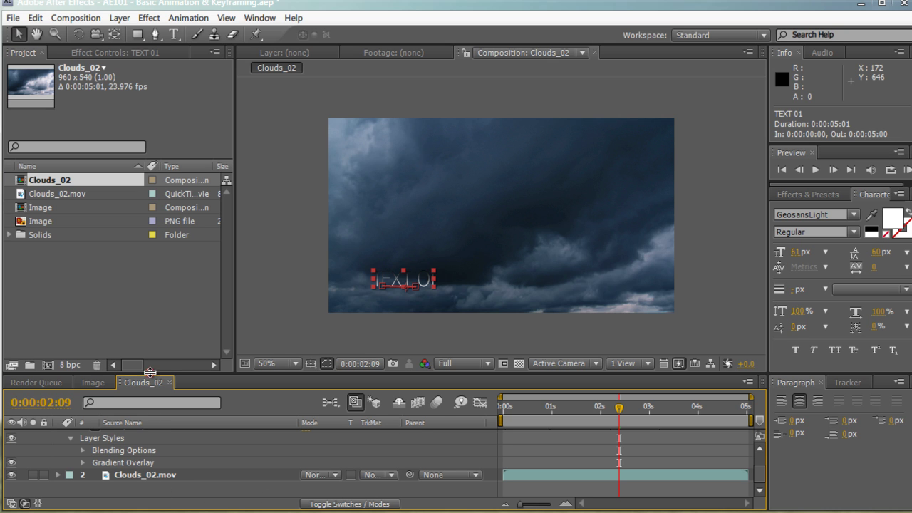
- Enlarge the timeline and expand Gradient Overlay to show its Linear, +90° angle, 100% opacity settings
drag(149, 372, 154, 264)
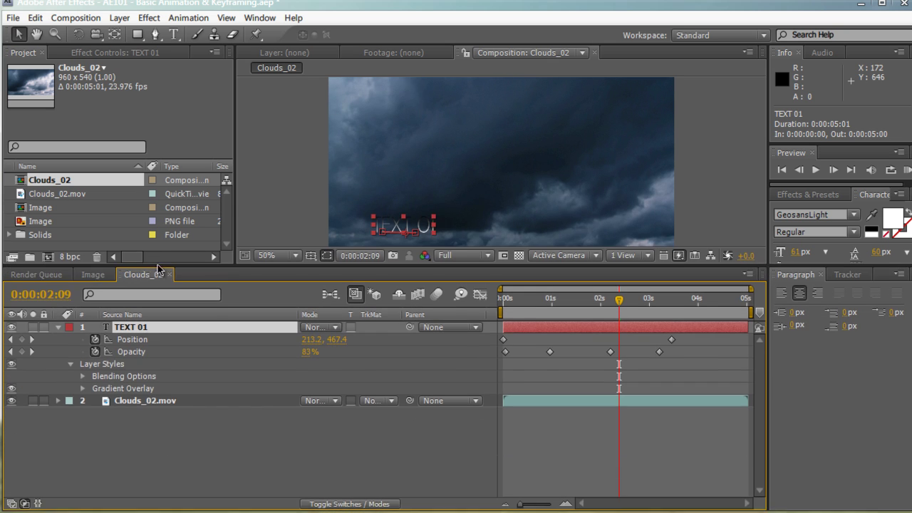
click(137, 391)
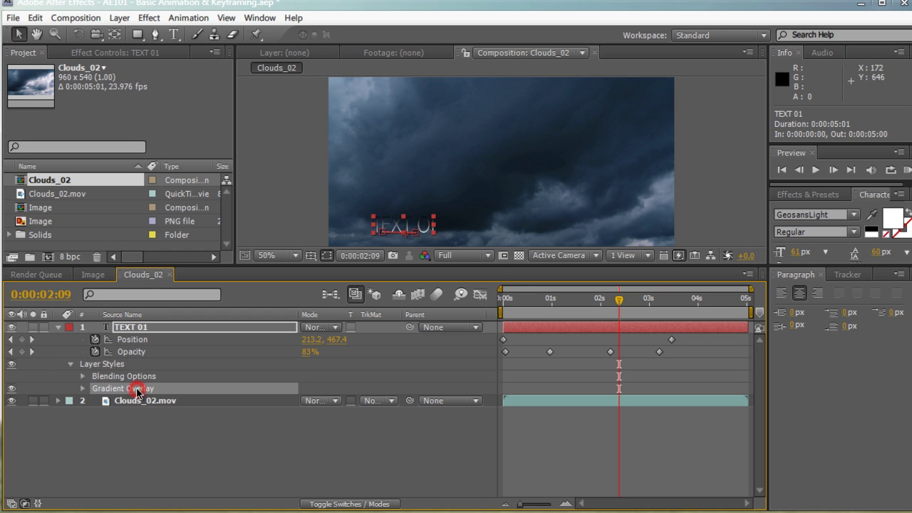
click(83, 390)
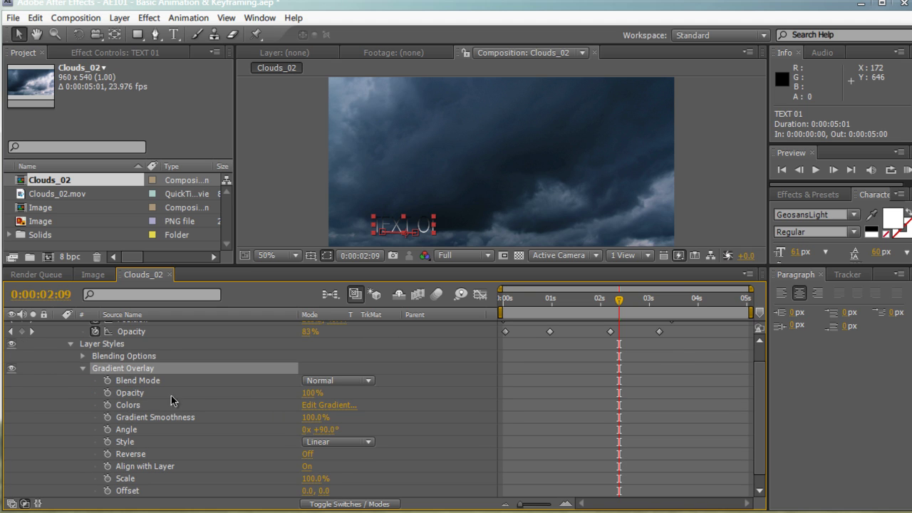
- Edit the gradient so it blends from grey 6C6C6C to white at the right end
click(314, 411)
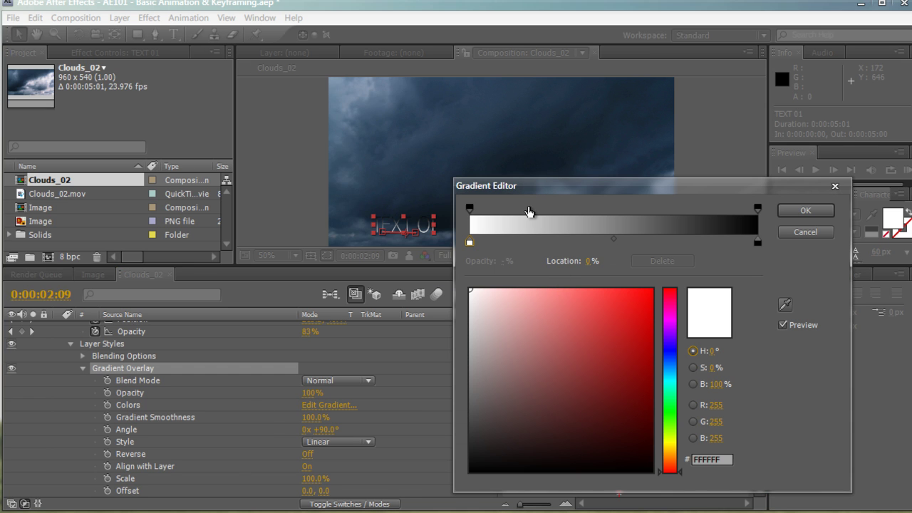
drag(469, 247, 428, 250)
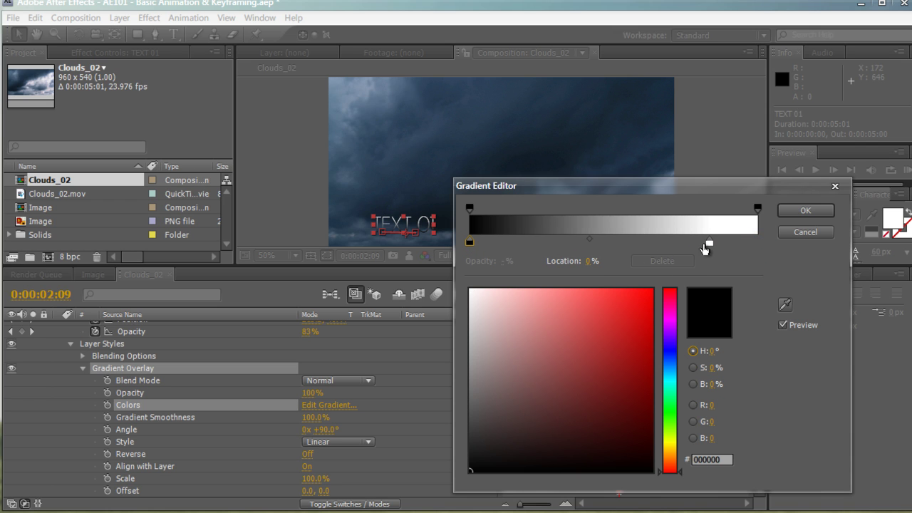
drag(709, 242, 782, 253)
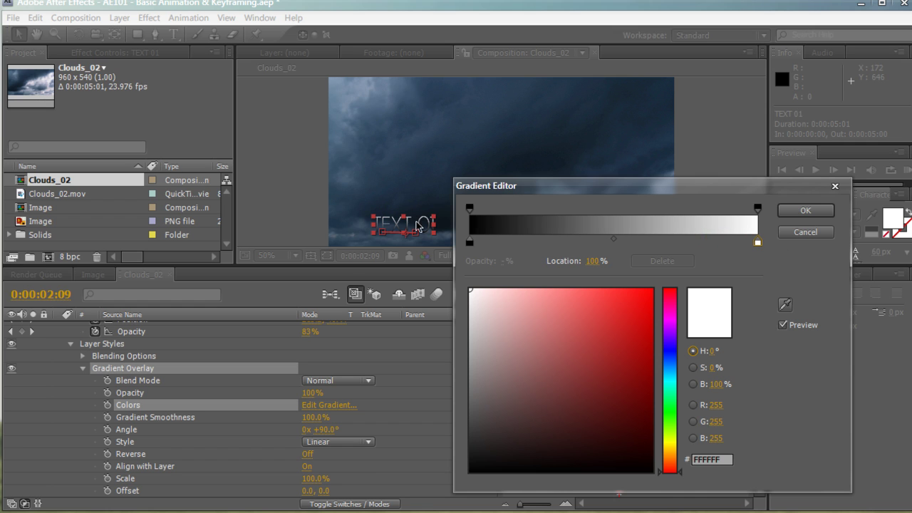
click(469, 243)
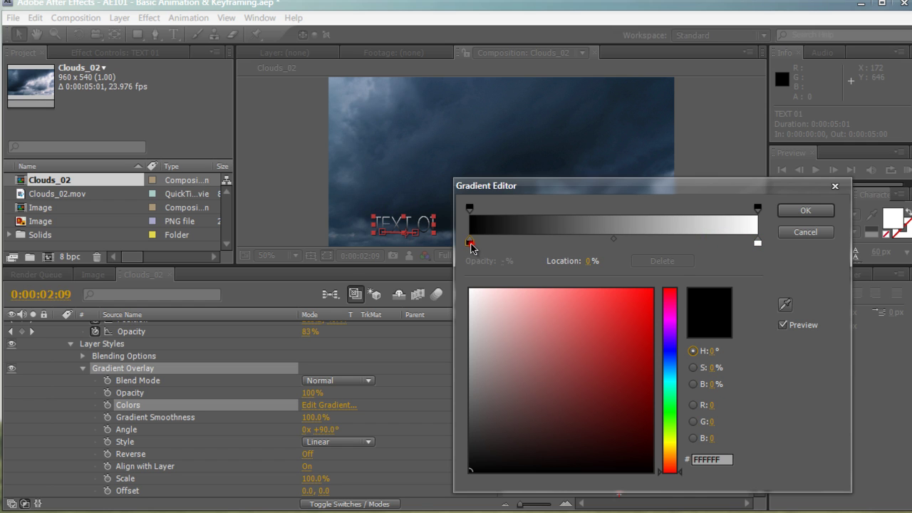
click(484, 417)
drag(484, 417, 448, 393)
click(781, 212)
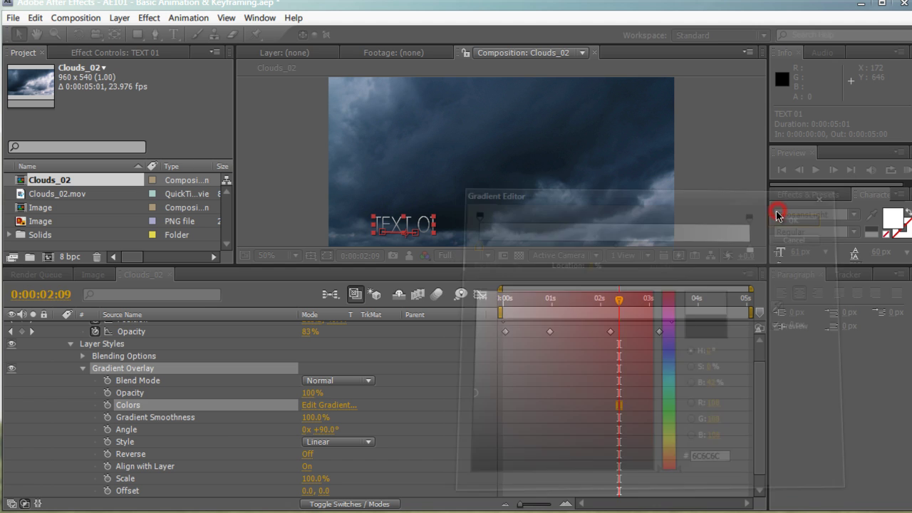
- Deselect, then reselect TEXT 01 in the Composition viewer to review the finished result
click(311, 238)
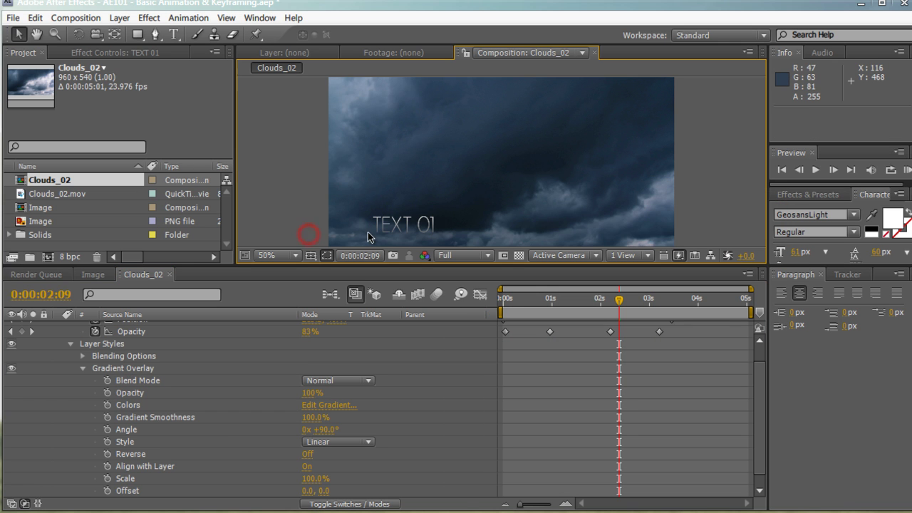
click(373, 229)
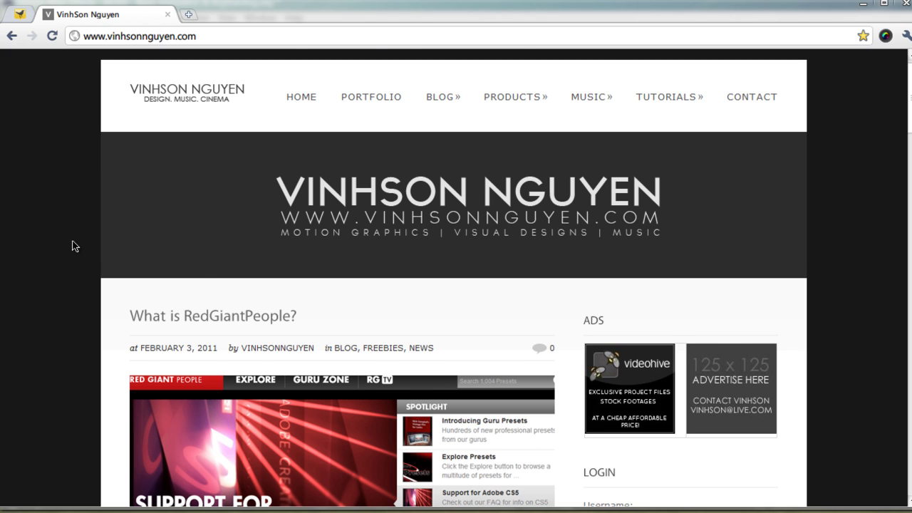
- Browse the homepage and reveal the BLOG menu's News, Quick Tips and Freebies entries
scroll(73, 253, down, 3)
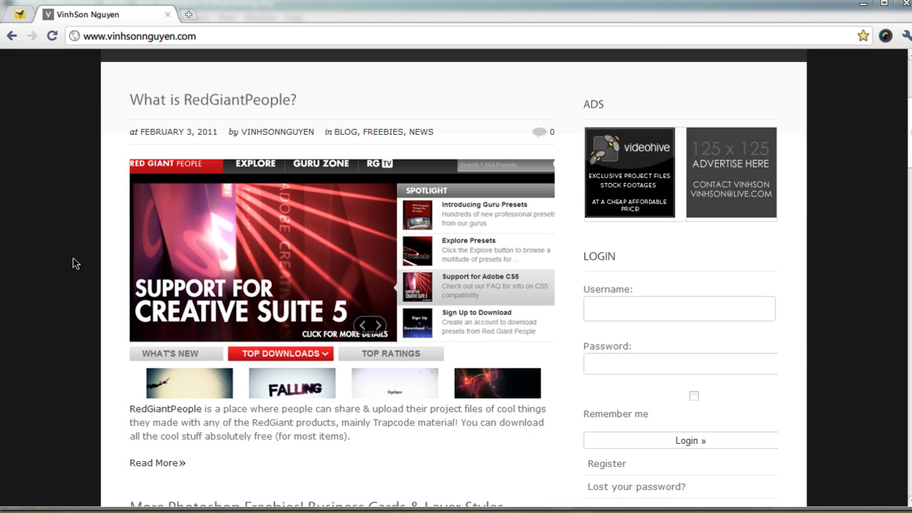
scroll(75, 262, down, 4)
scroll(77, 260, up, 7)
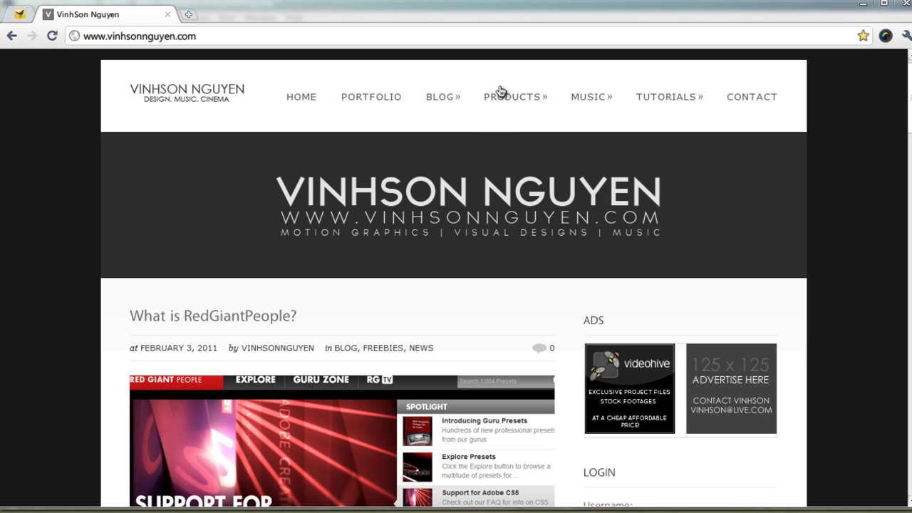
mouse_move(503, 96)
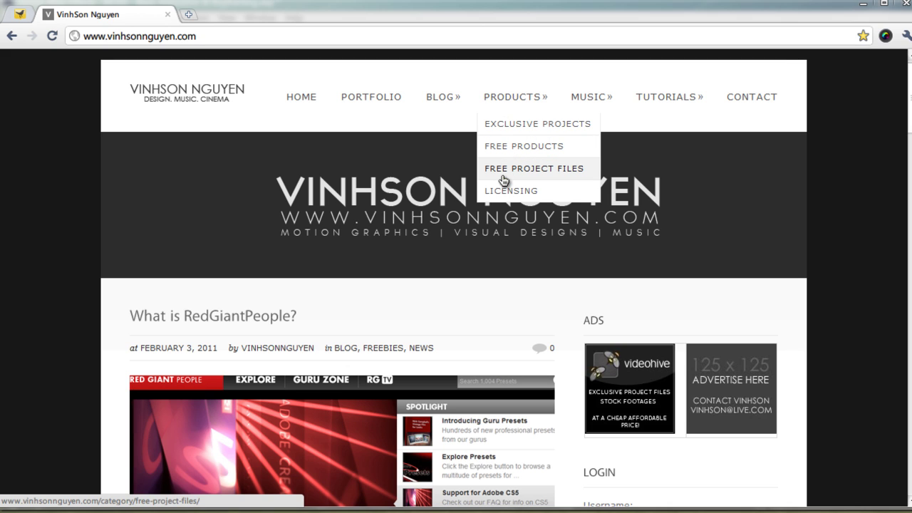
mouse_move(449, 96)
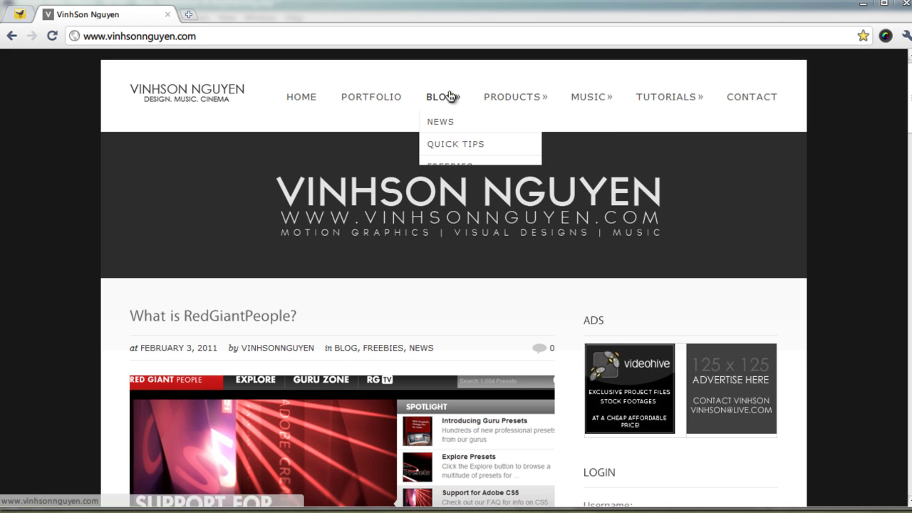